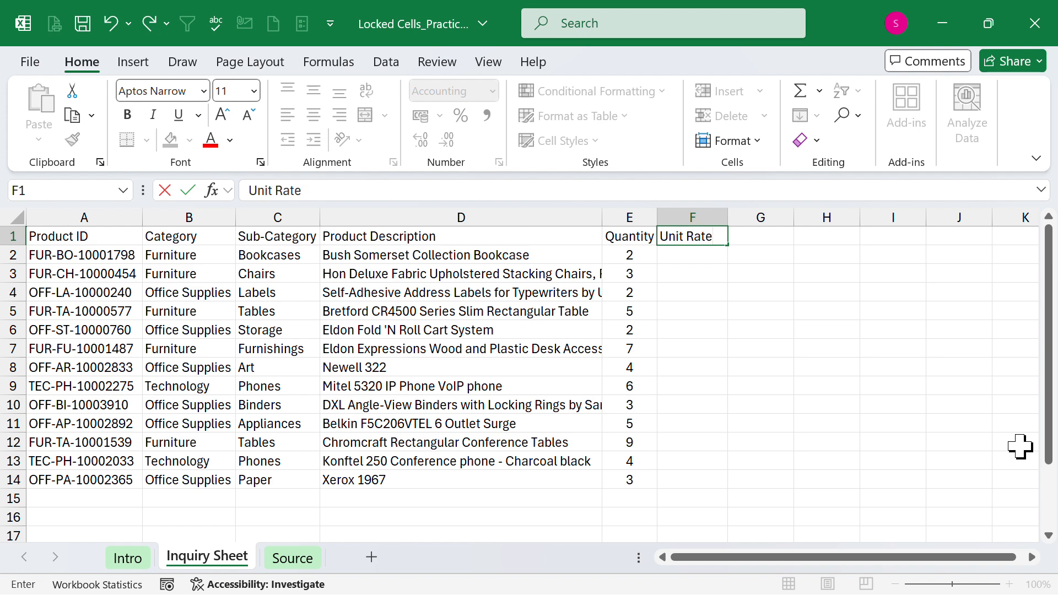
# Confirm the 'Unit Rate' header in F1 beside Quantity and return to that cell.
pyautogui.press('Tab')
pyautogui.press('Left')
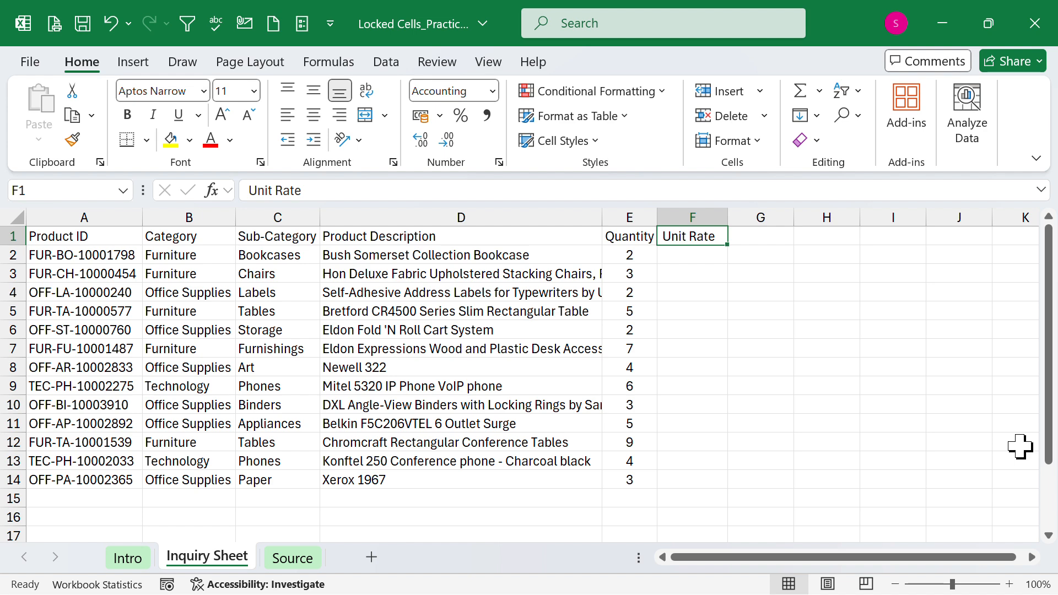
# Fill the Unit Rate cells F2:F14 light yellow using More Colors.
pyautogui.press('Down')
pyautogui.hotkey('shift', 'Down')
pyautogui.hotkey('shift', 'Down')
pyautogui.hotkey('shift', 'Down')
pyautogui.hotkey('shift', 'Down')
pyautogui.hotkey('shift', 'Down')
pyautogui.hotkey('shift', 'Down')
pyautogui.hotkey('shift', 'Down')
pyautogui.hotkey('shift', 'Down')
pyautogui.hotkey('shift', 'Down')
pyautogui.hotkey('shift', 'Down')
pyautogui.hotkey('shift', 'Down')
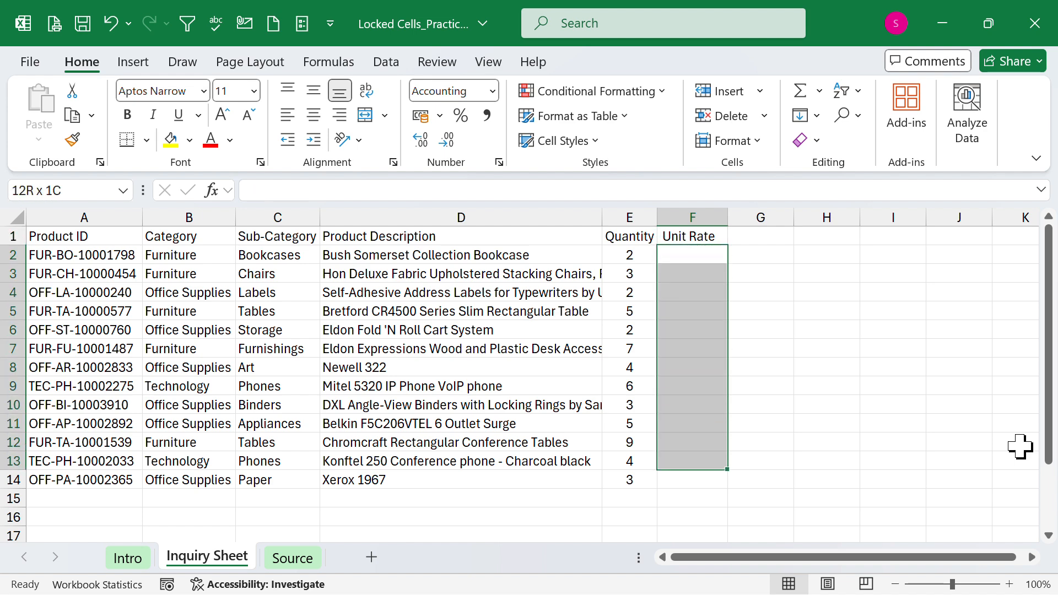
pyautogui.hotkey('shift', 'Down')
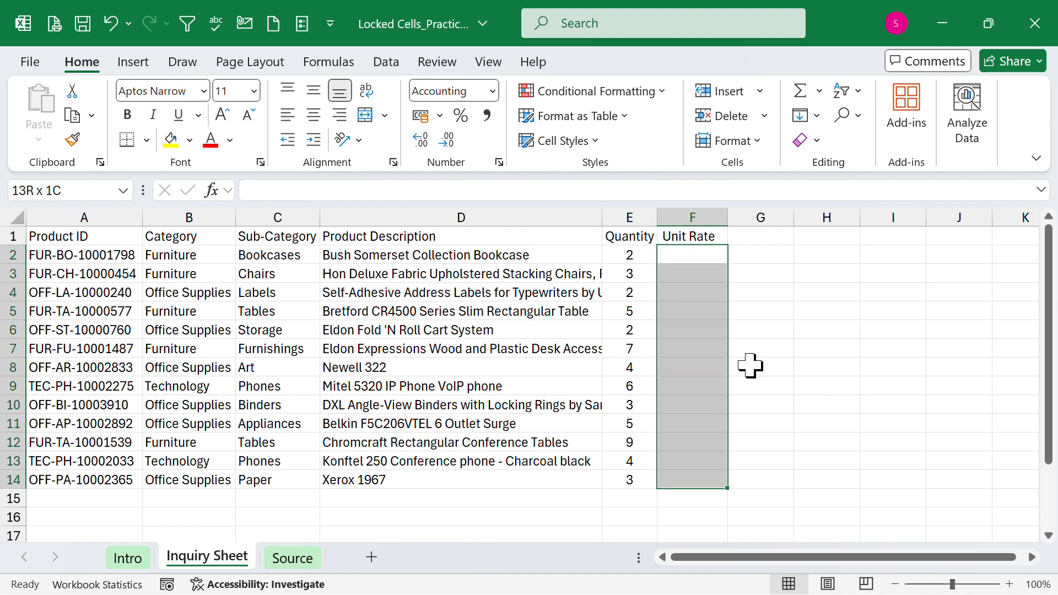
pyautogui.click(189, 140)
pyautogui.click(221, 483)
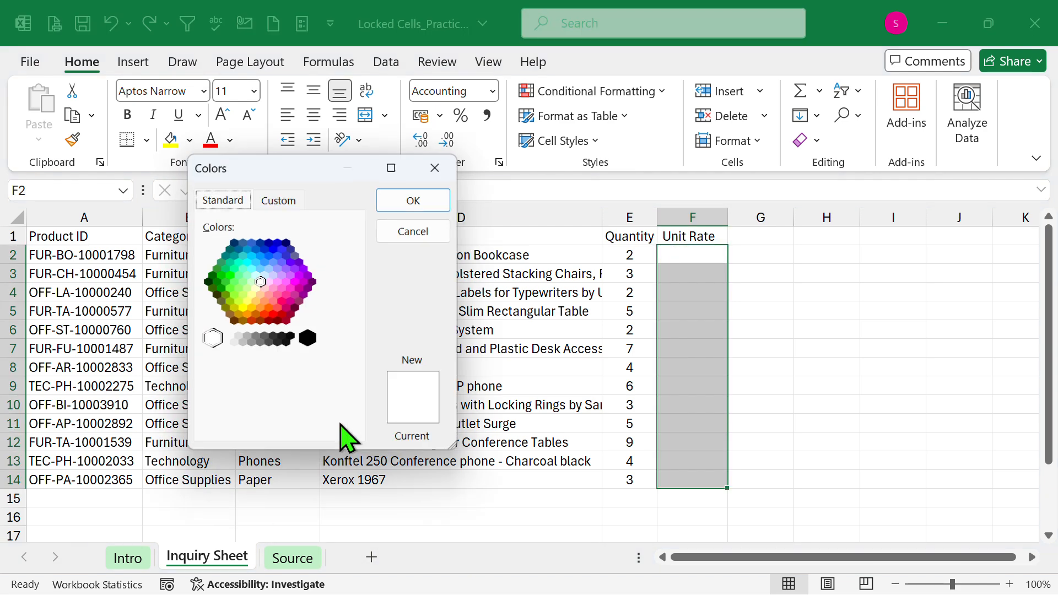
pyautogui.click(256, 291)
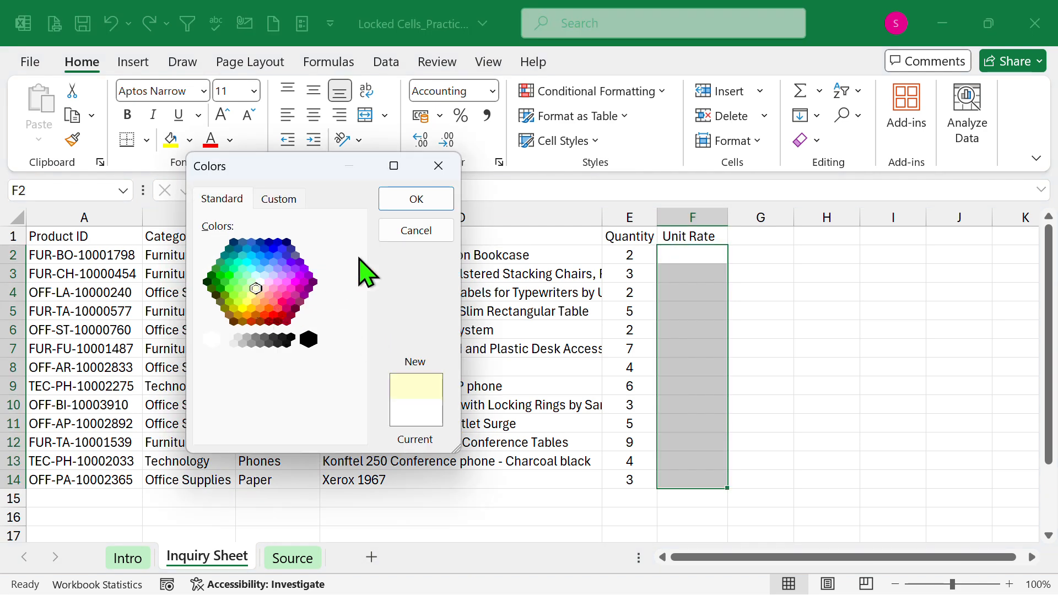
pyautogui.click(430, 204)
# Reselect F2:F14 to check the yellow fill, then pick cell G1.
pyautogui.click(840, 383)
pyautogui.click(706, 256)
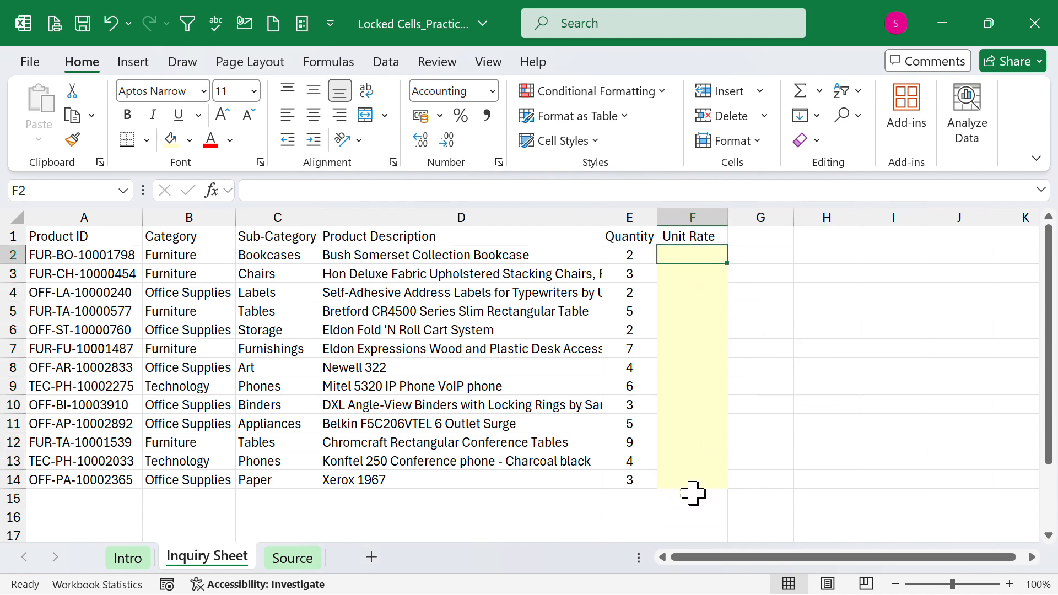
pyautogui.moveTo(697, 483); pyautogui.dragTo(709, 253)
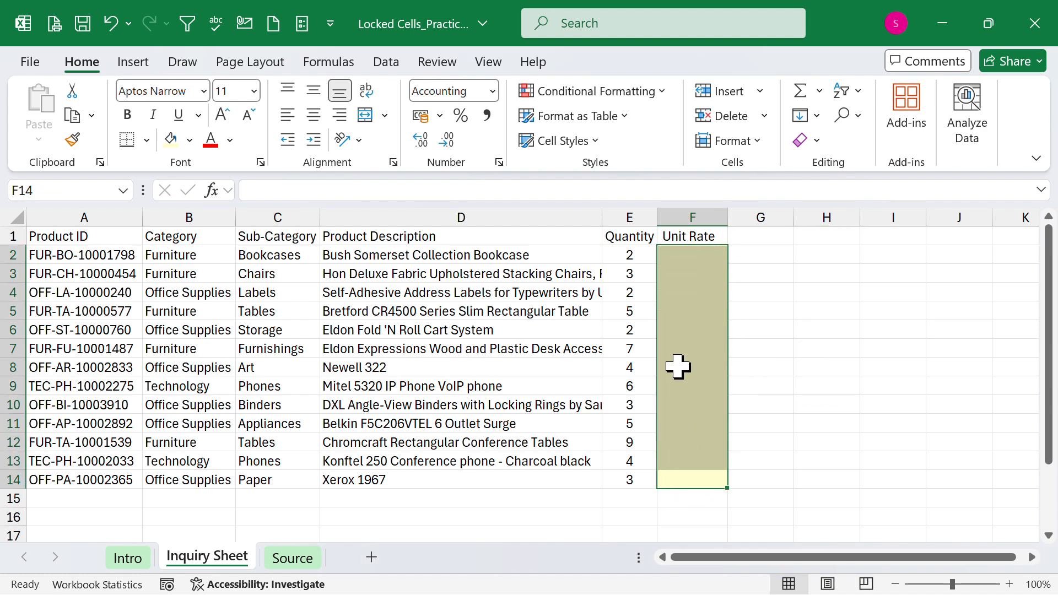
pyautogui.click(773, 484)
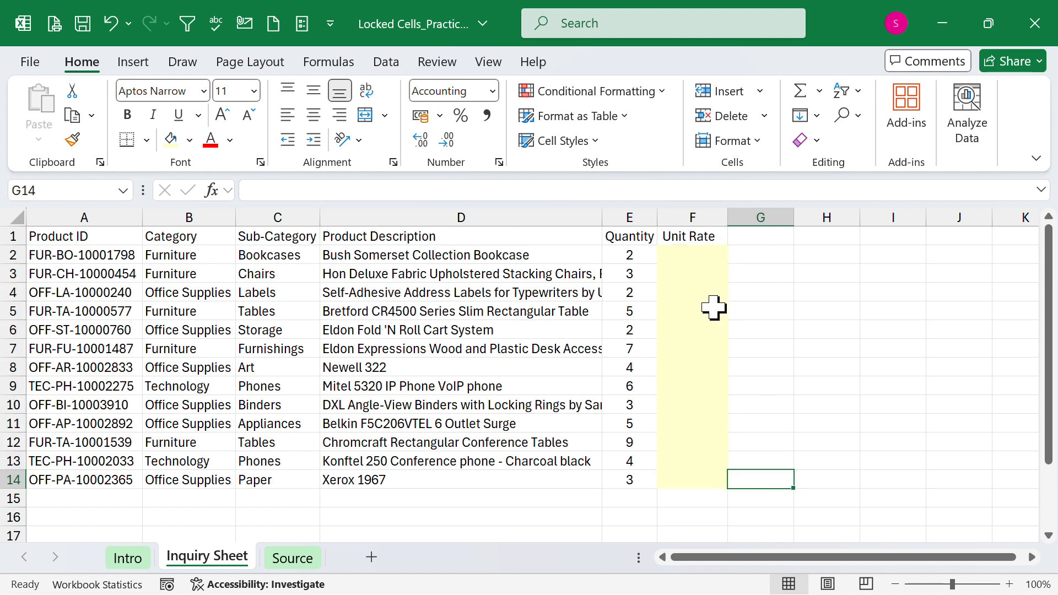
pyautogui.click(761, 241)
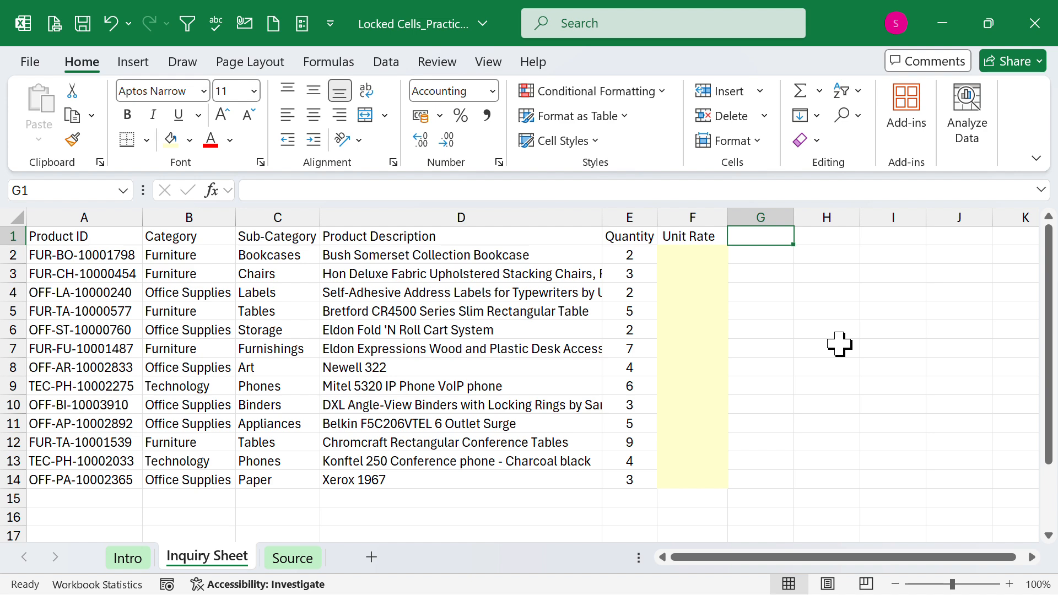
# Add a 'Total Price' header in G1 with =F2*E2 filled down to G14.
pyautogui.write('Total Price')
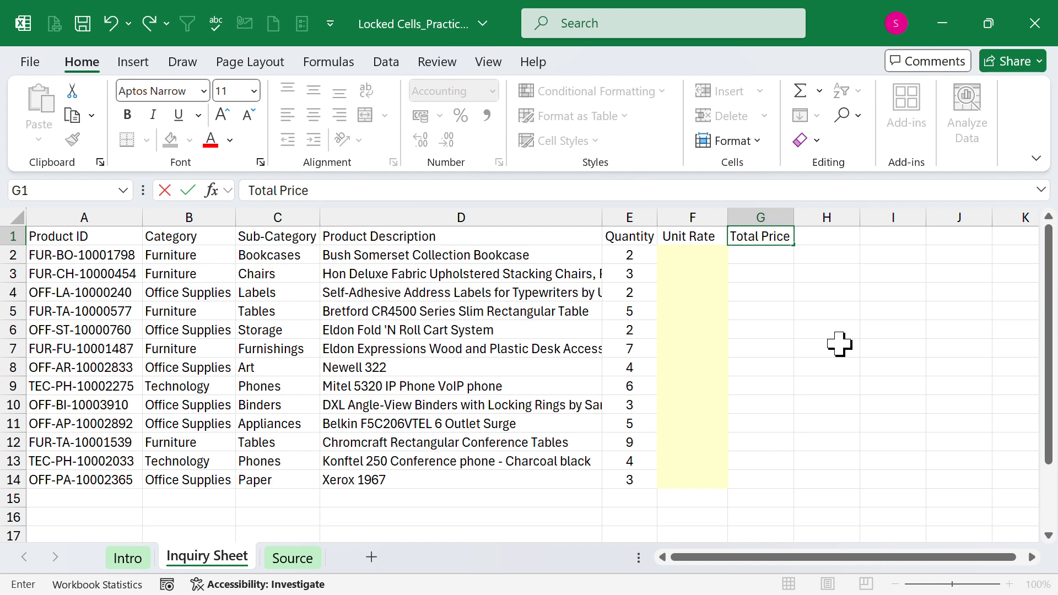
pyautogui.press('Down')
pyautogui.write('=')
pyautogui.press('Left')
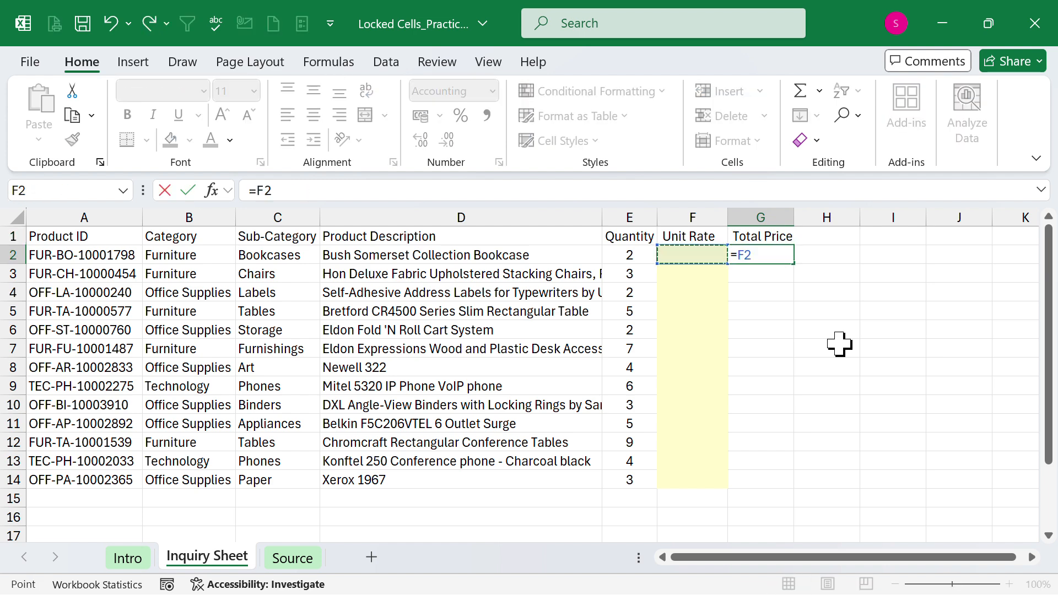
pyautogui.write('*')
pyautogui.press('Left')
pyautogui.press('Left')
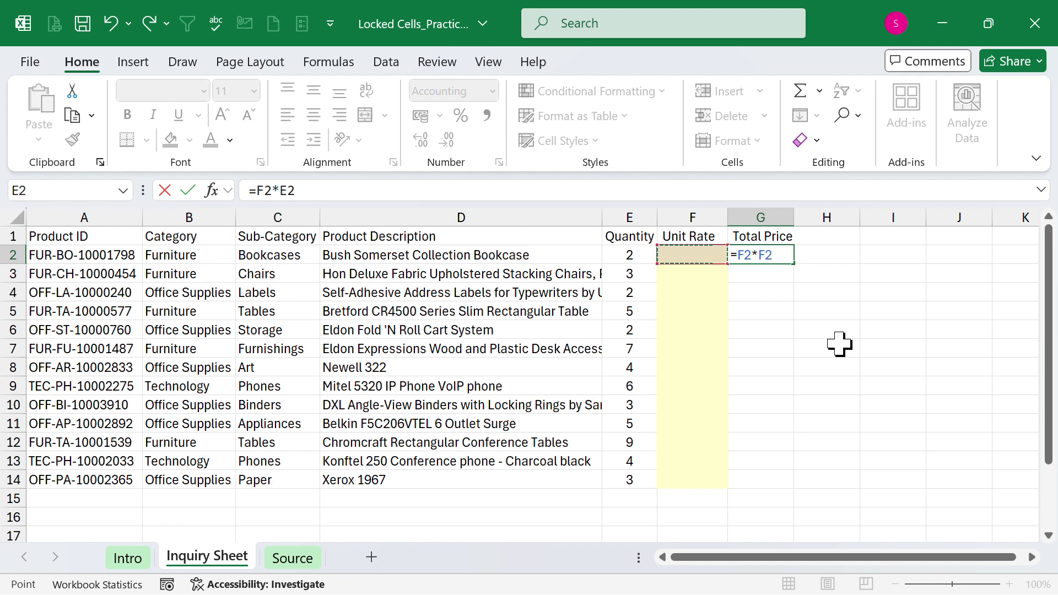
pyautogui.press('Return')
pyautogui.press('Up')
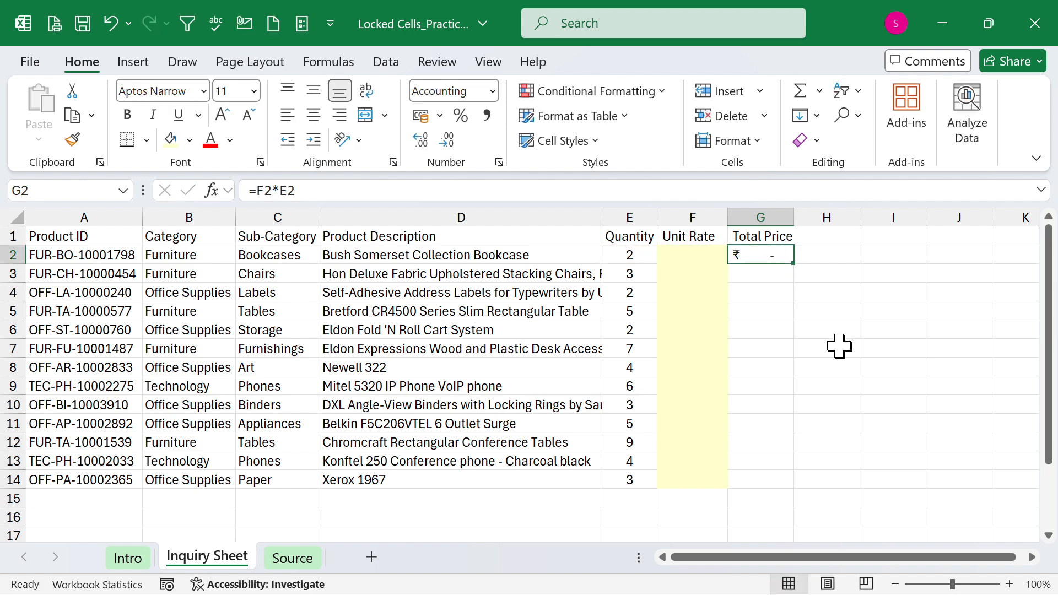
pyautogui.keyDown('shift'); pyautogui.click(756, 481); pyautogui.keyUp('shift')
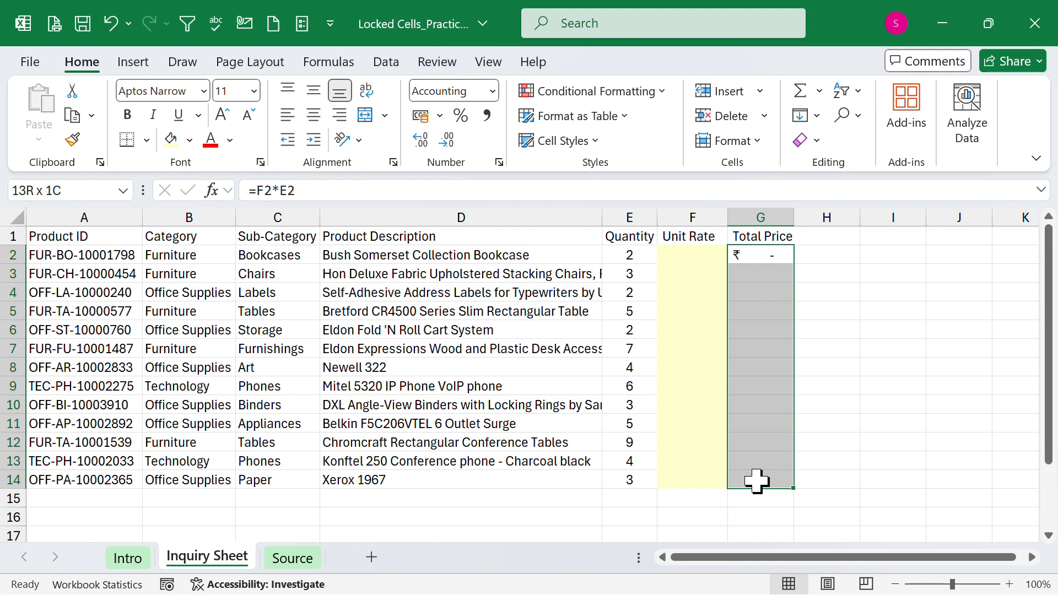
pyautogui.hotkey('ctrl', 'd')
# Format F2:G14 in Euro accounting format.
pyautogui.moveTo(765, 480); pyautogui.dragTo(693, 255)
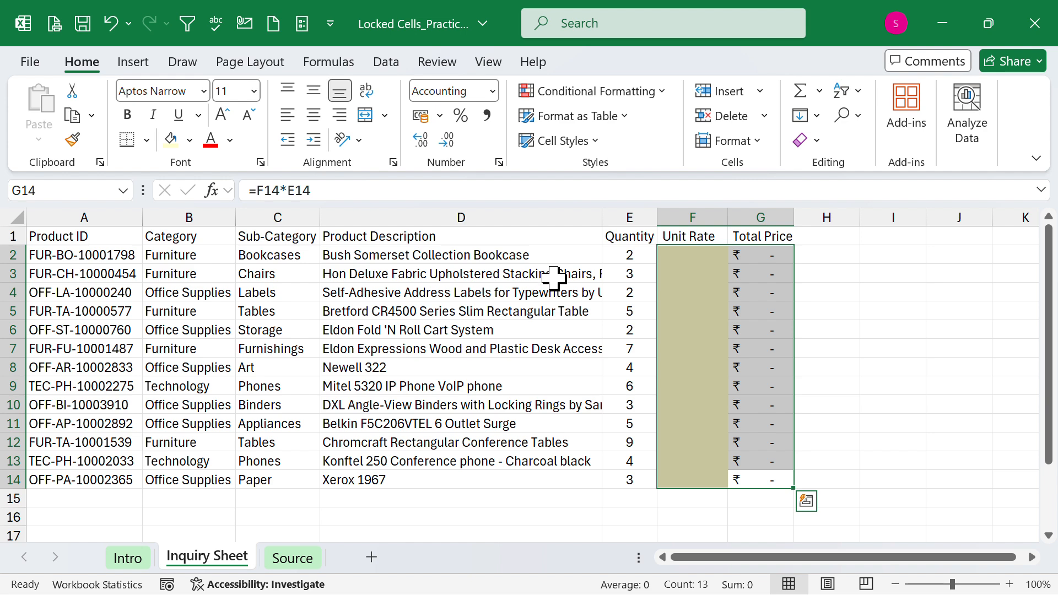
pyautogui.click(486, 117)
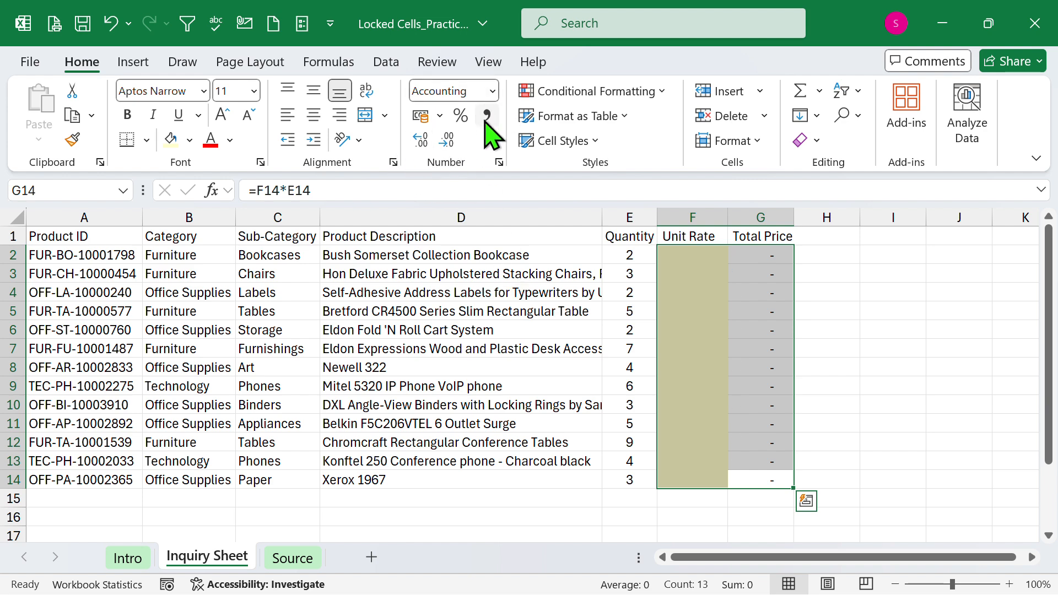
pyautogui.click(440, 116)
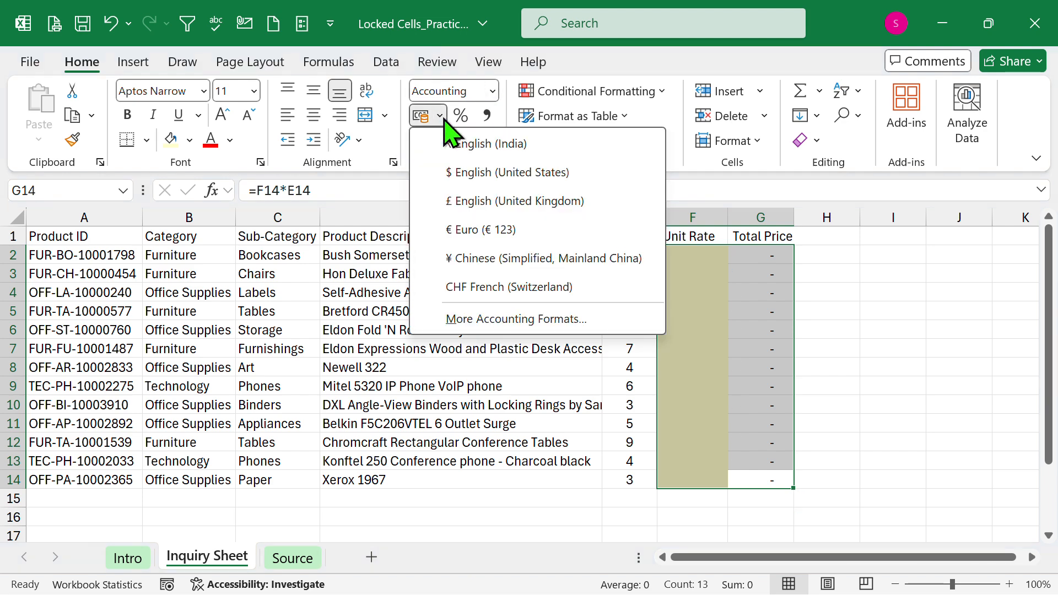
pyautogui.click(455, 230)
pyautogui.click(878, 312)
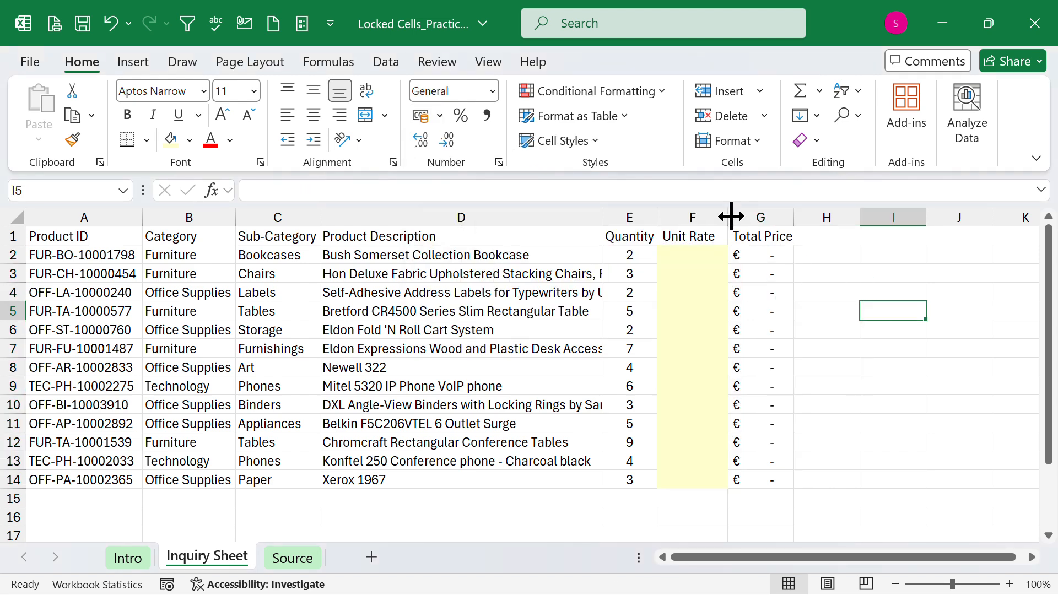
# Widen columns F and G, then give both the same width.
pyautogui.moveTo(731, 216); pyautogui.dragTo(758, 215)
pyautogui.click(824, 215)
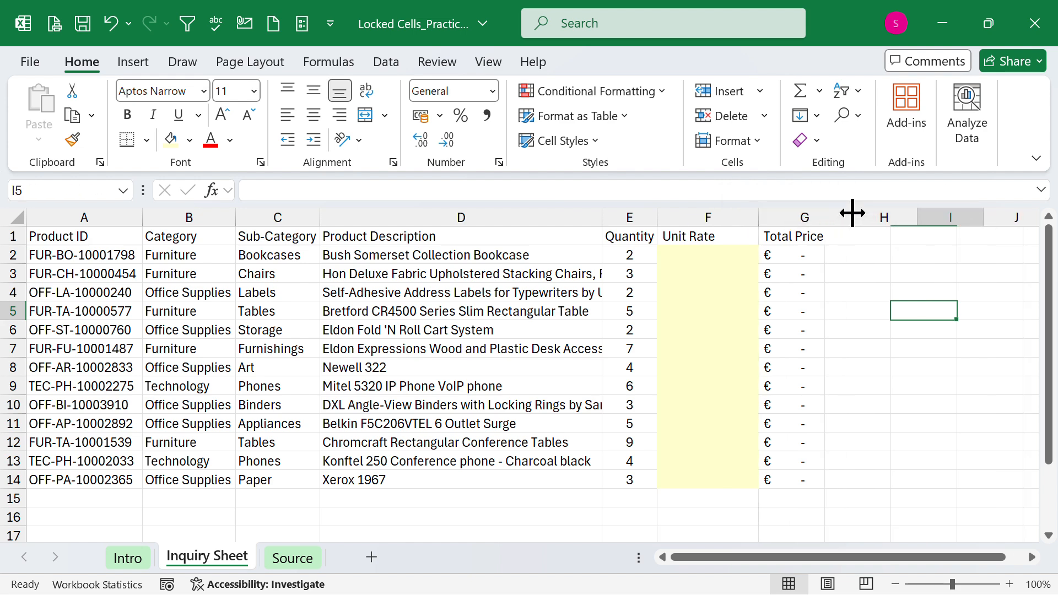
pyautogui.moveTo(852, 213); pyautogui.dragTo(852, 213)
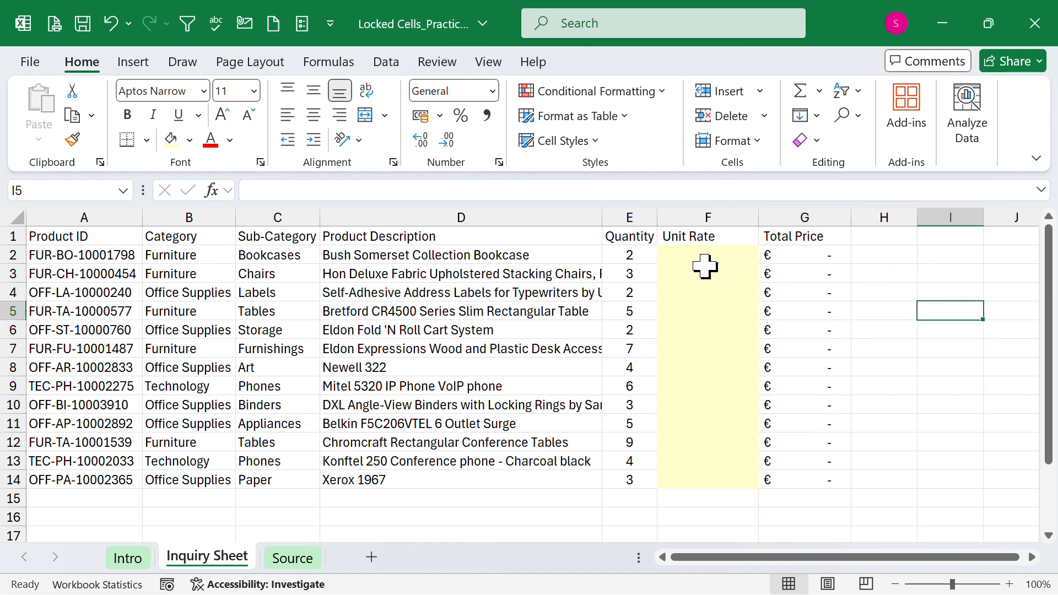
pyautogui.moveTo(746, 221)
pyautogui.mouseDown()
pyautogui.moveTo(766, 216)
pyautogui.moveTo(751, 220)
pyautogui.mouseUp()
pyautogui.click(883, 461)
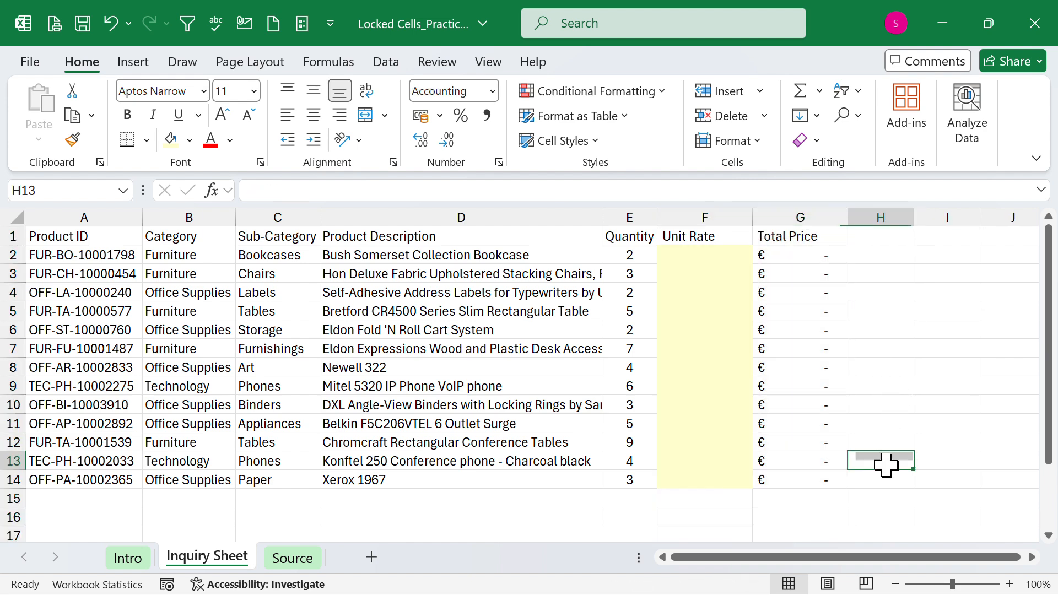
# Select a few cells and view the full product description in D7.
pyautogui.click(792, 497)
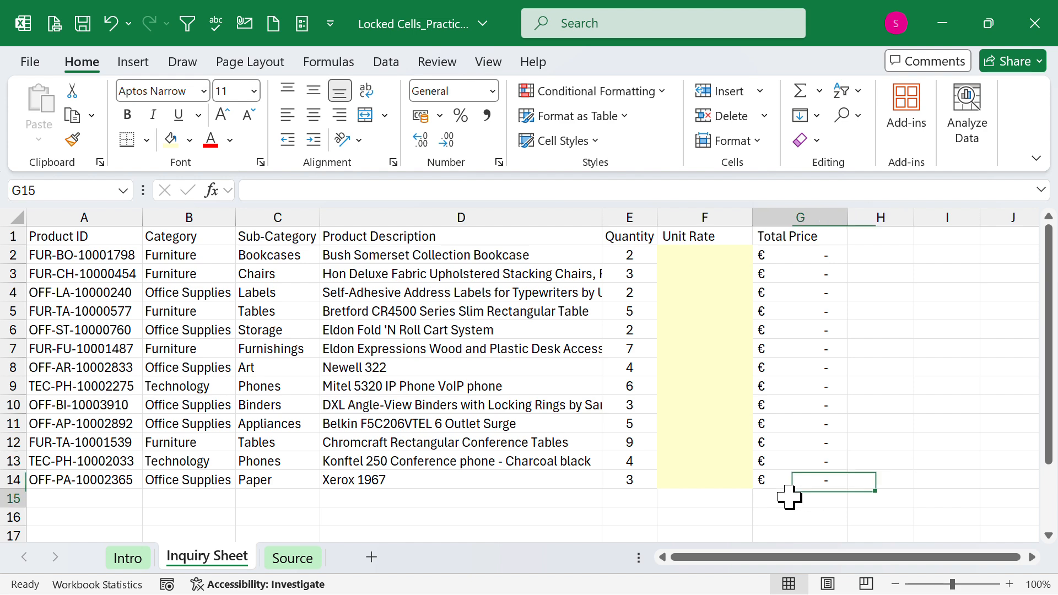
pyautogui.click(548, 517)
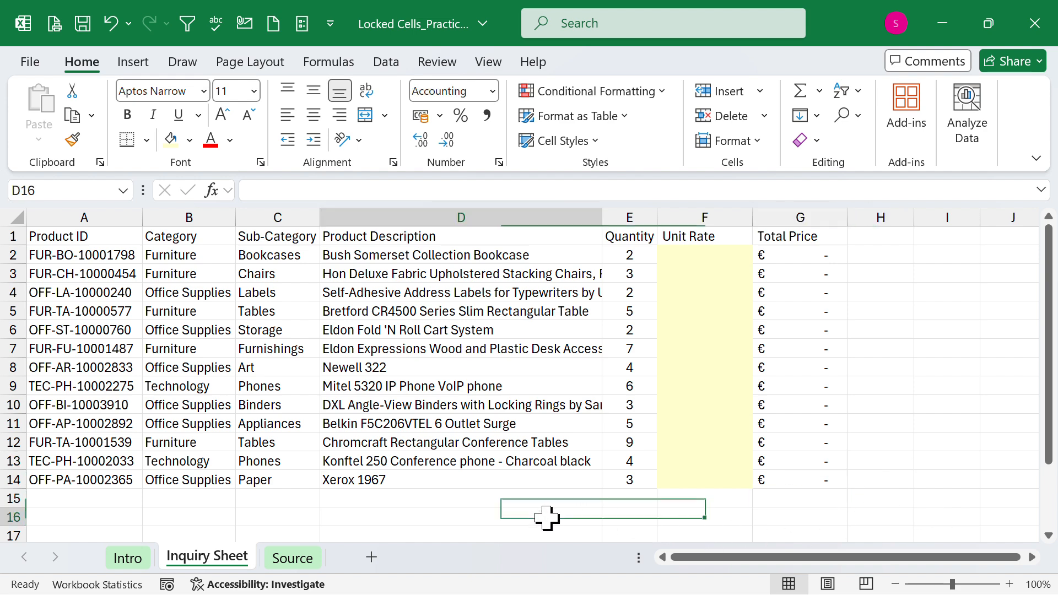
pyautogui.click(547, 500)
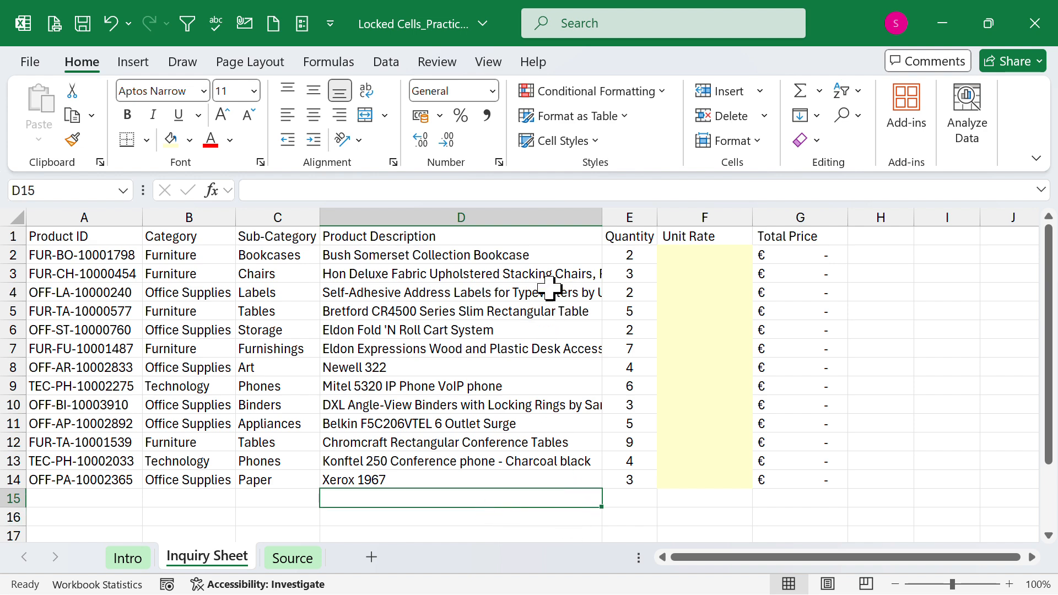
pyautogui.click(512, 351)
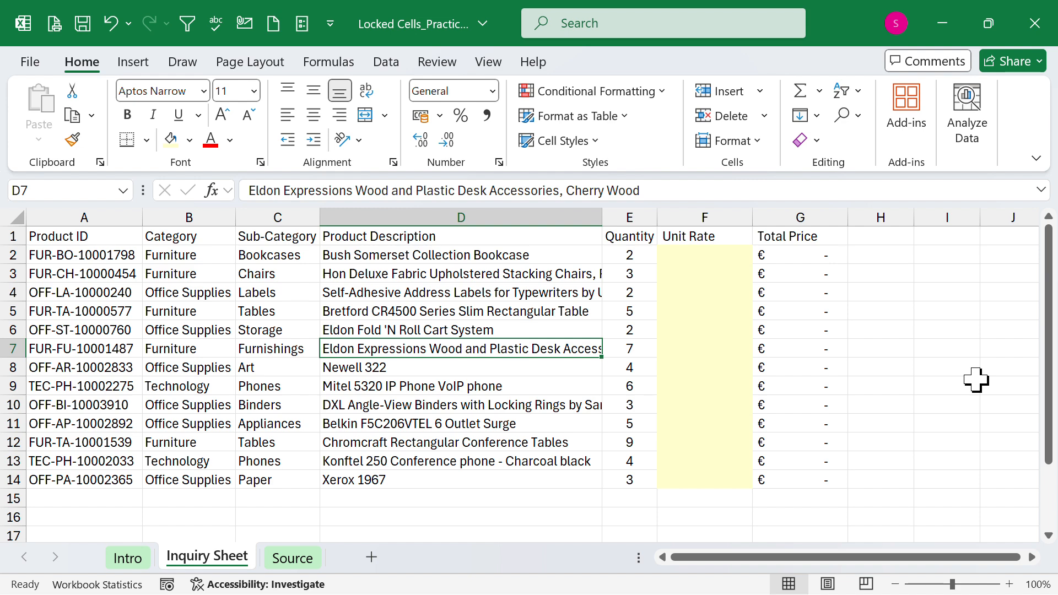
# Add header filters and hide Quantity 2 rows, leaving 10 of 13 records.
pyautogui.hotkey('ctrl', 'shift', 'l')
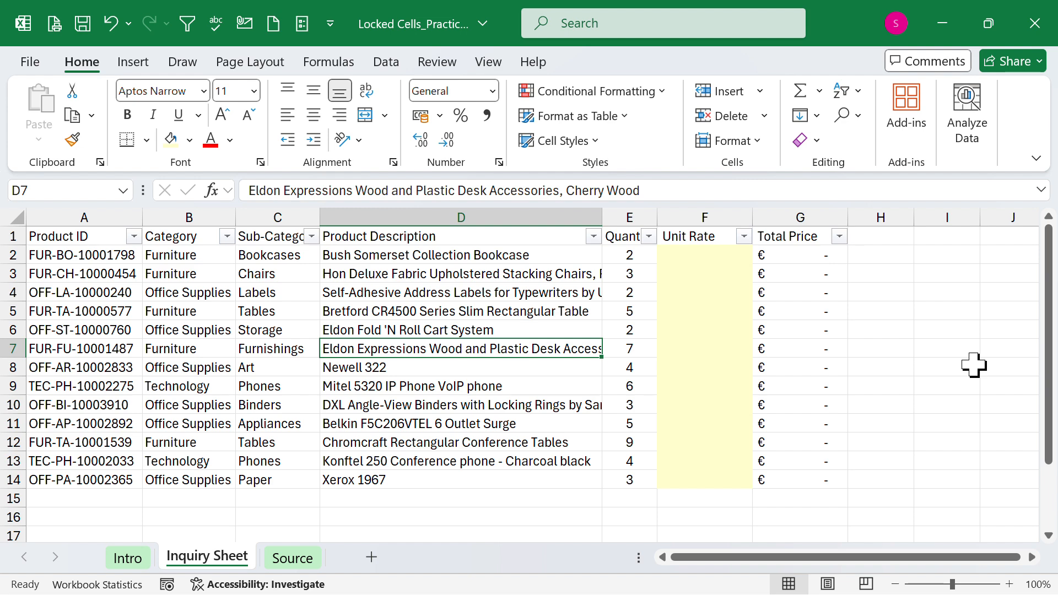
pyautogui.click(650, 237)
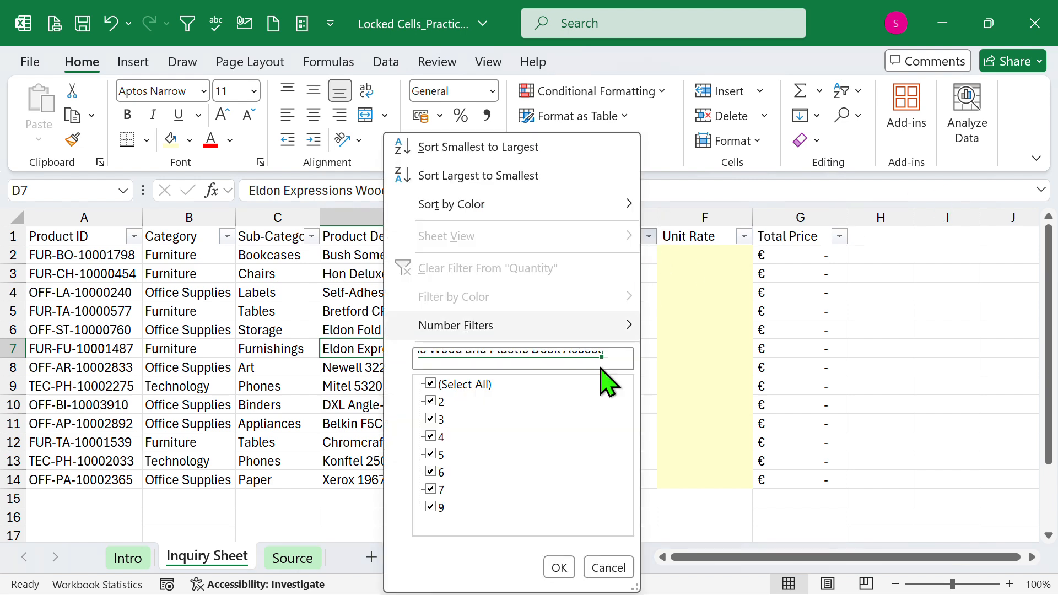
pyautogui.click(430, 401)
pyautogui.click(559, 568)
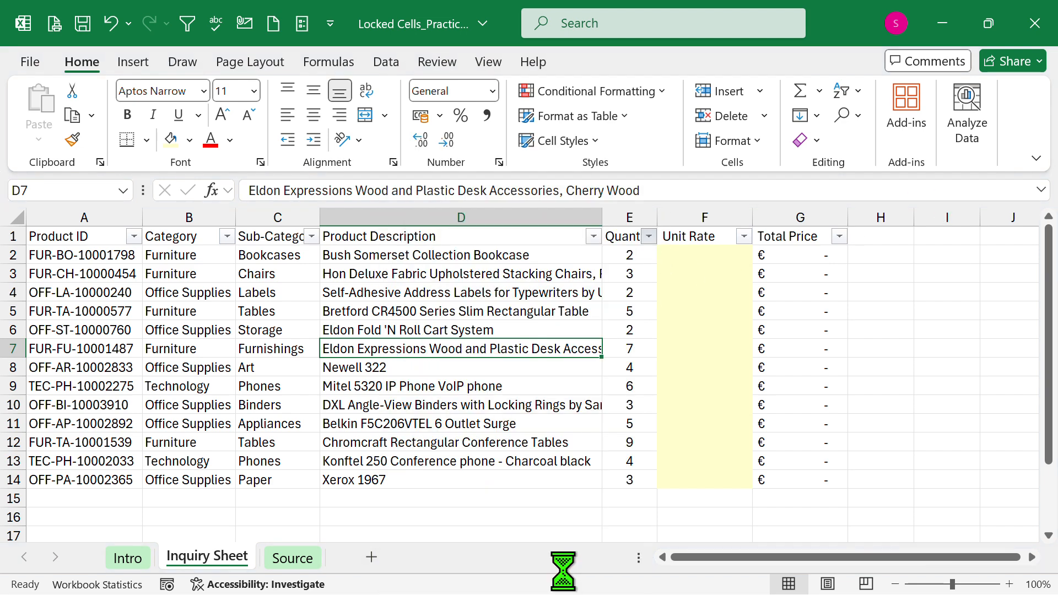
pyautogui.click(651, 496)
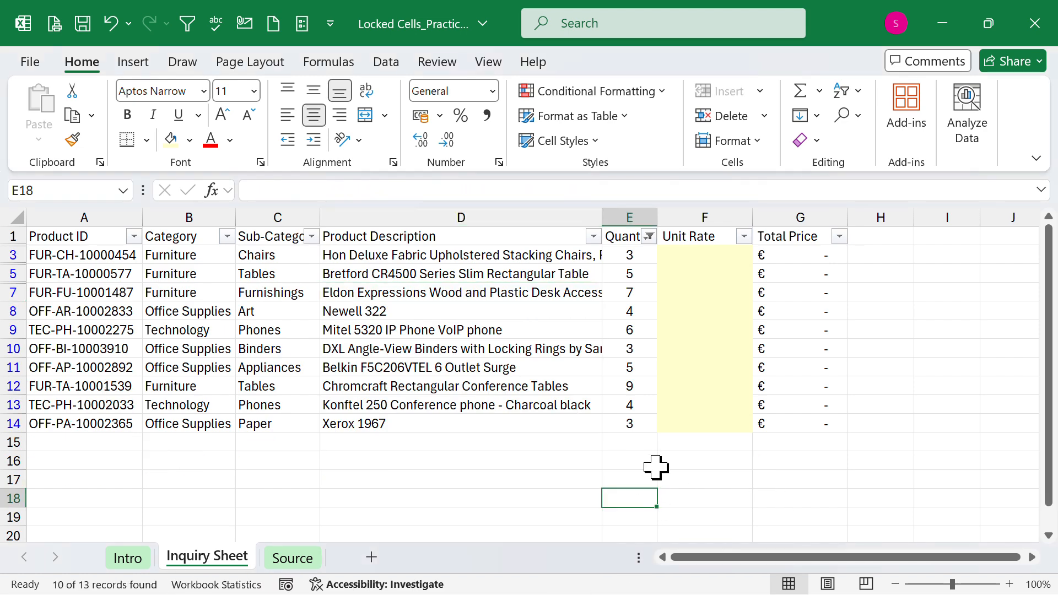
pyautogui.click(622, 461)
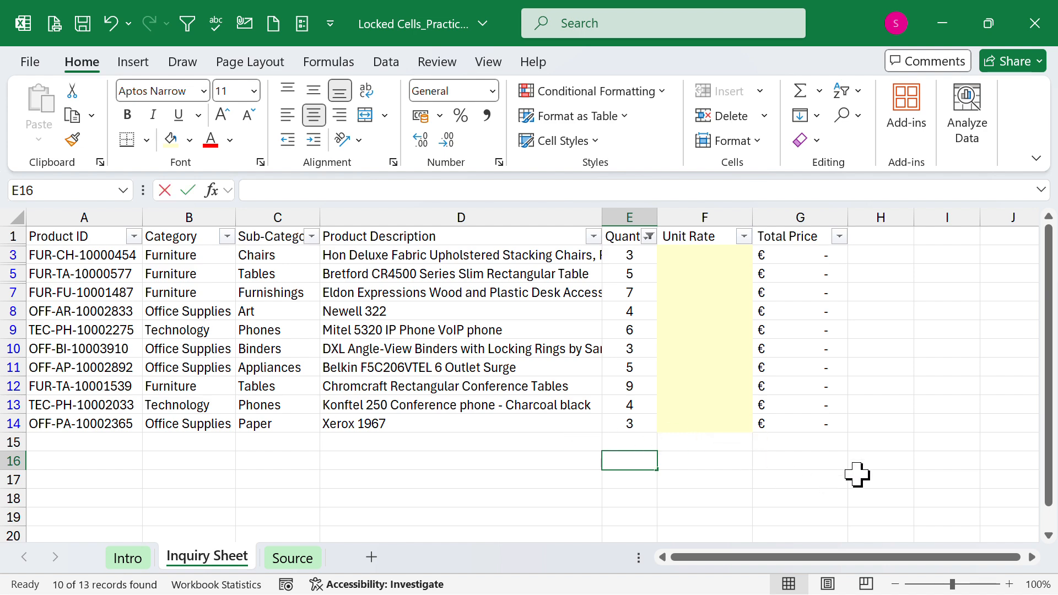
# Insert SUBTOTAL sums for Quantity in E16 and Total Price in G16.
pyautogui.hotkey('alt', '=')
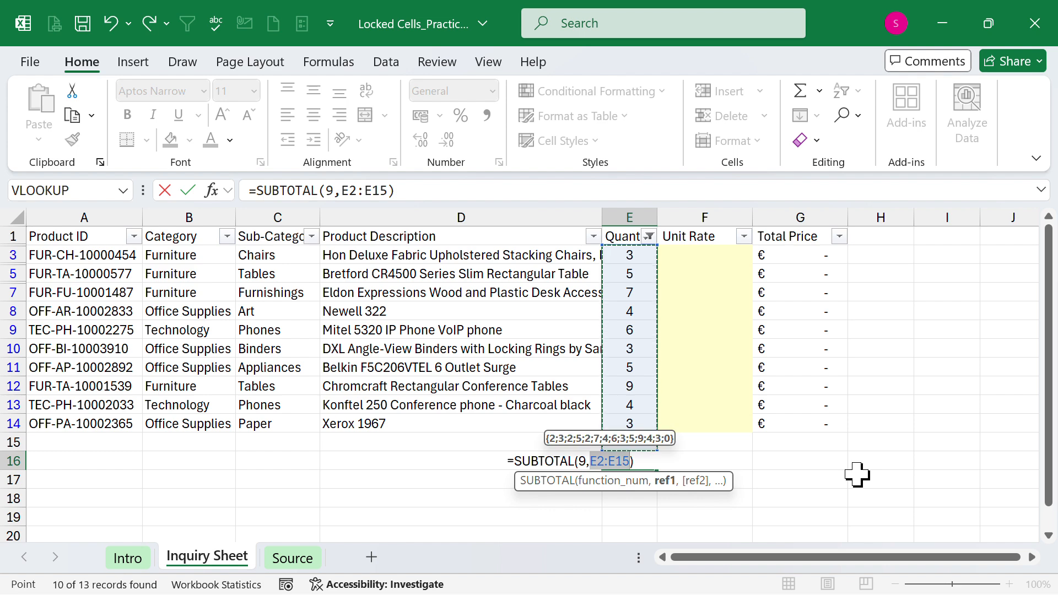
pyautogui.press('Return')
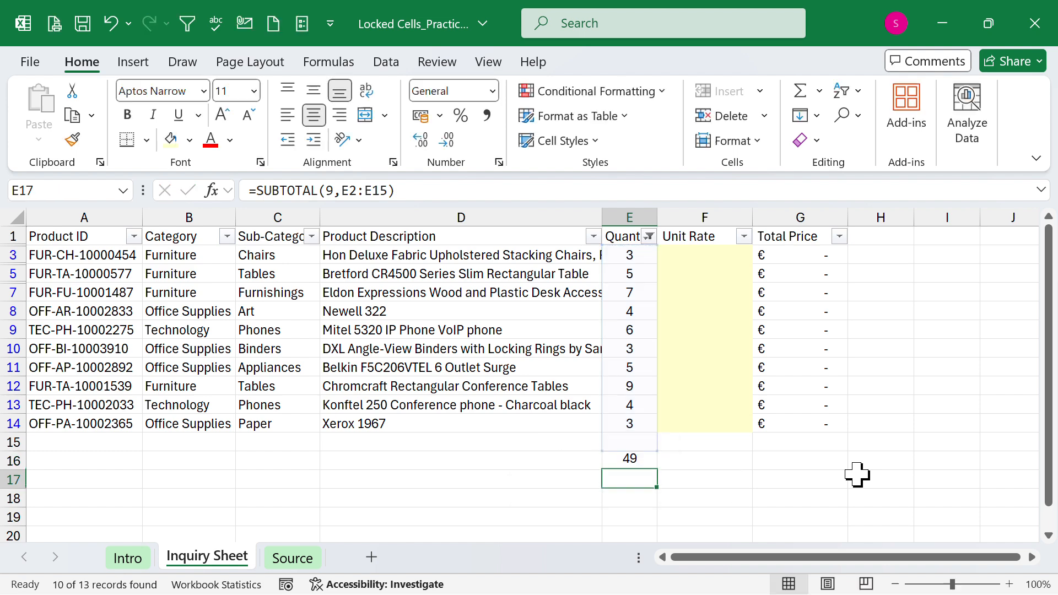
pyautogui.press('Up')
pyautogui.press('Right')
pyautogui.press('Right')
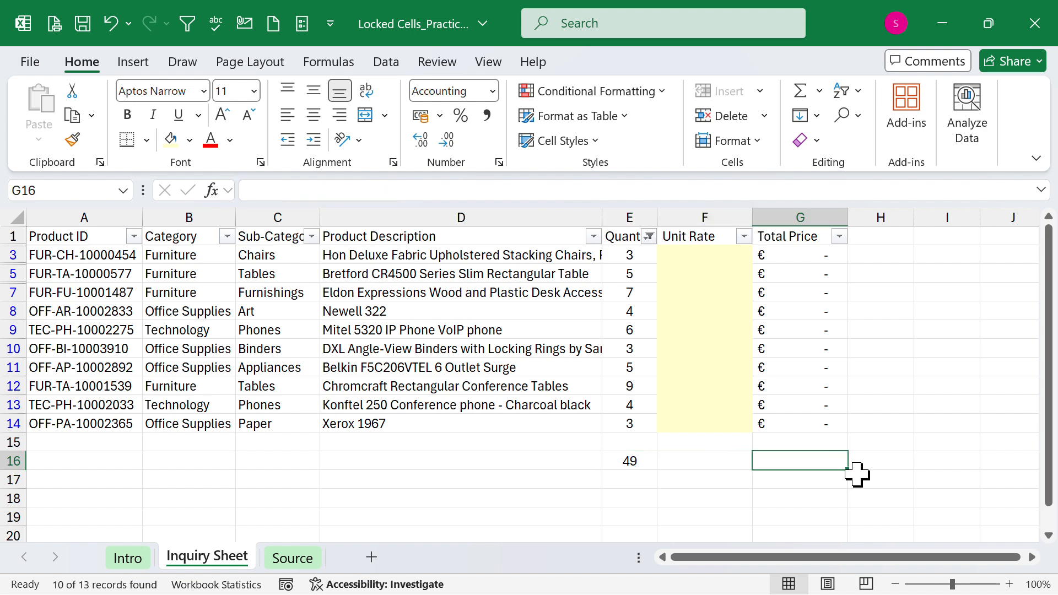
pyautogui.hotkey('alt', '=')
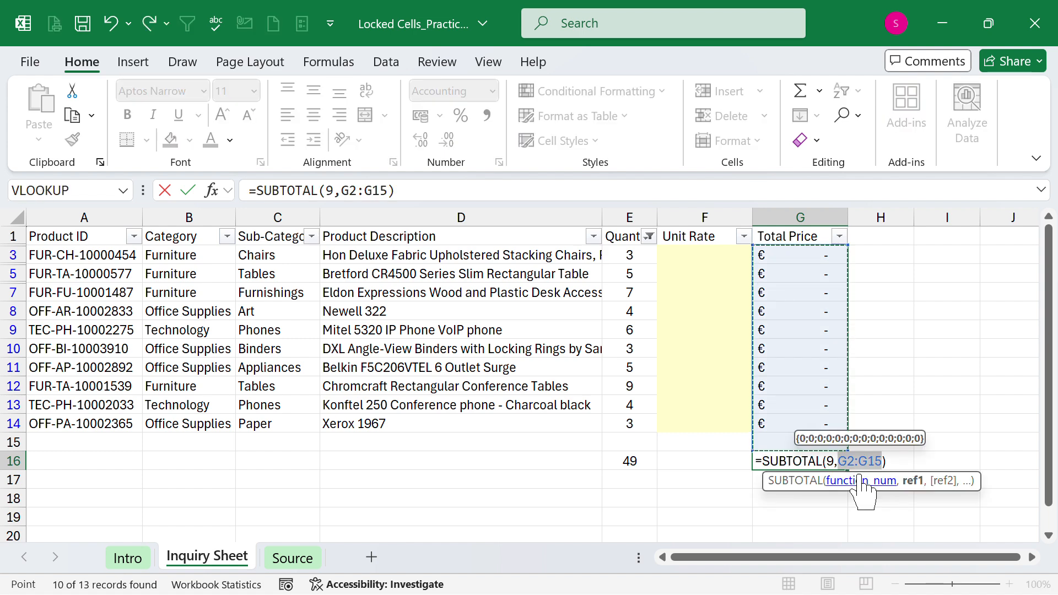
pyautogui.press('Return')
pyautogui.press('Up')
pyautogui.press('Left')
pyautogui.press('Left')
pyautogui.press('Left')
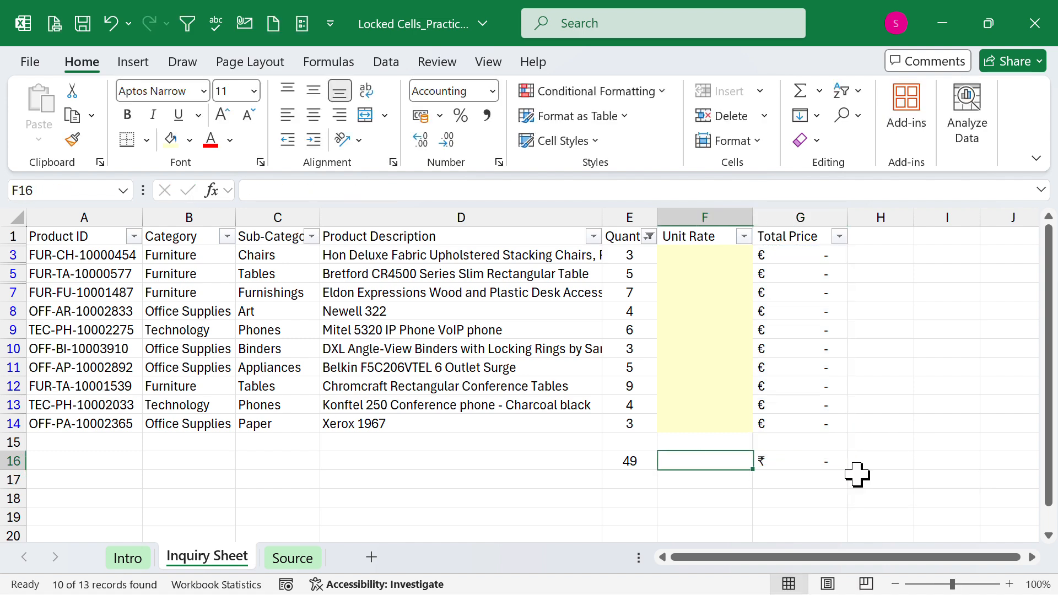
# Label D16 'Total' and clear the Quantity filter to show all rows.
pyautogui.write('Total')
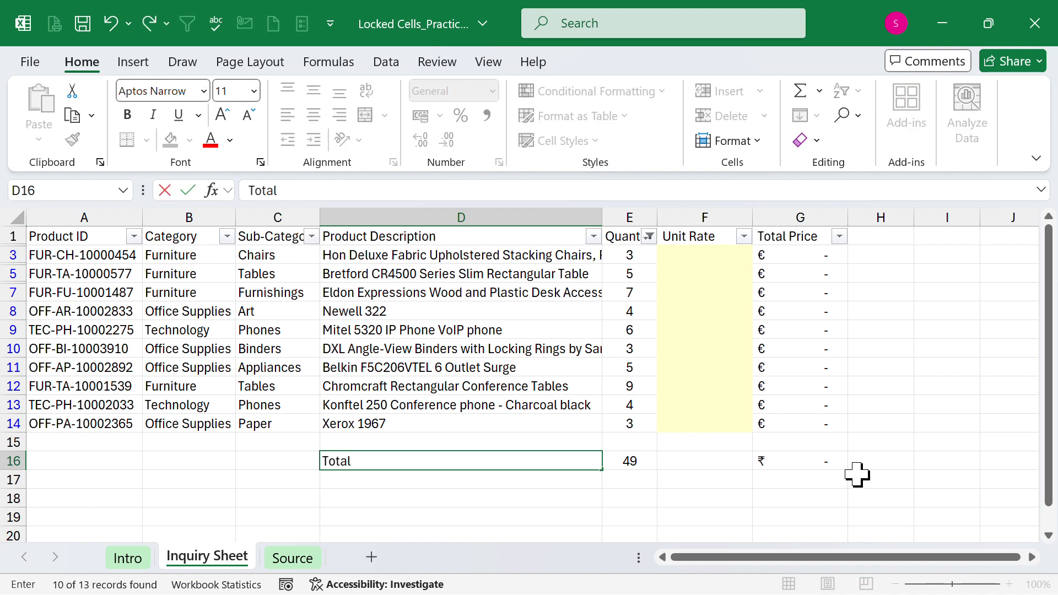
pyautogui.press('Return')
pyautogui.press('Up')
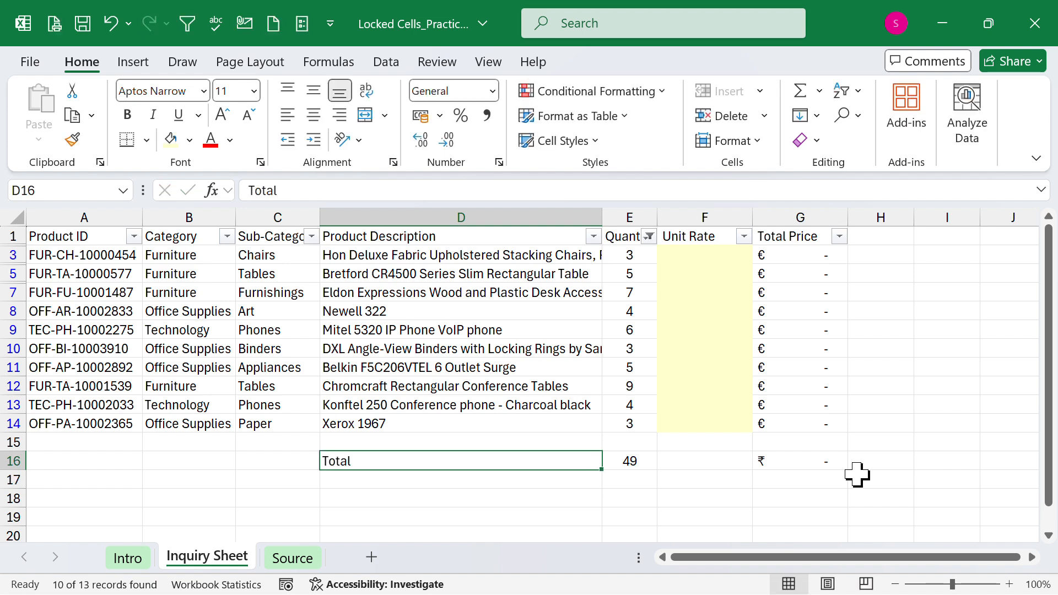
pyautogui.hotkey('alt', 'a')
pyautogui.press('c')
pyautogui.click(886, 465)
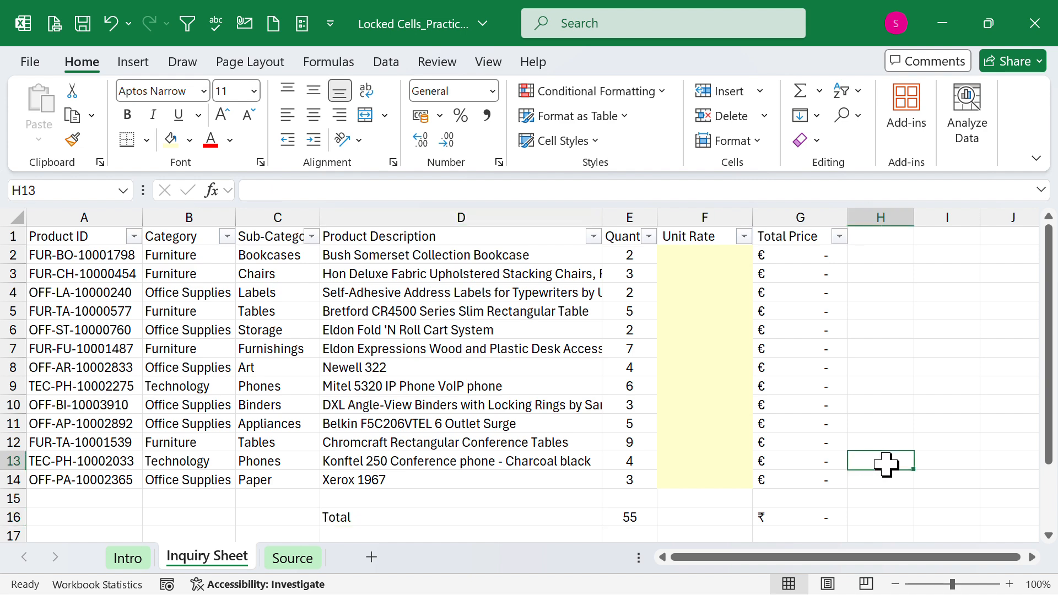
pyautogui.click(634, 514)
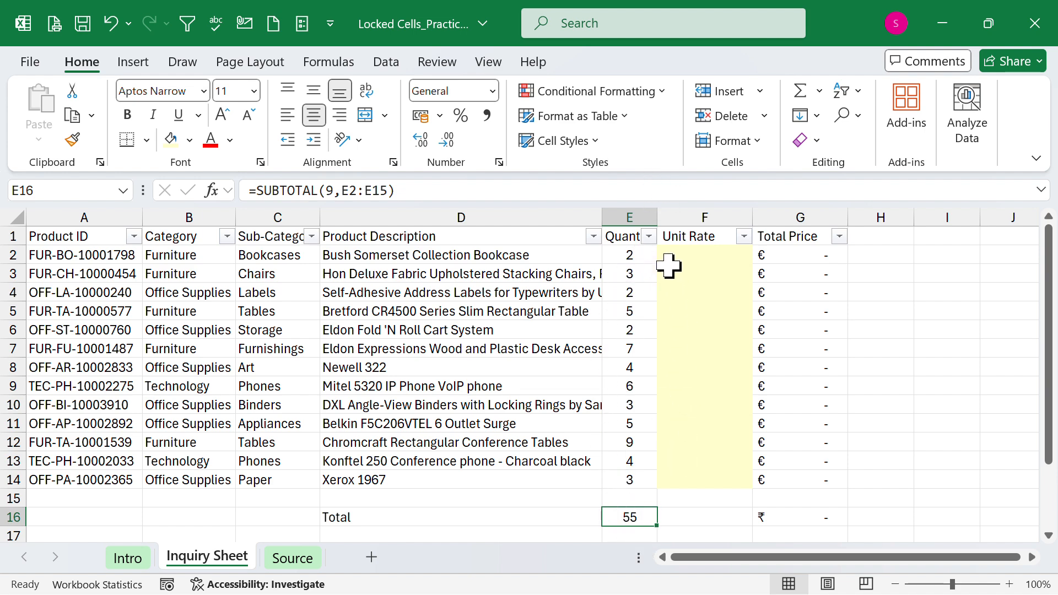
pyautogui.click(924, 421)
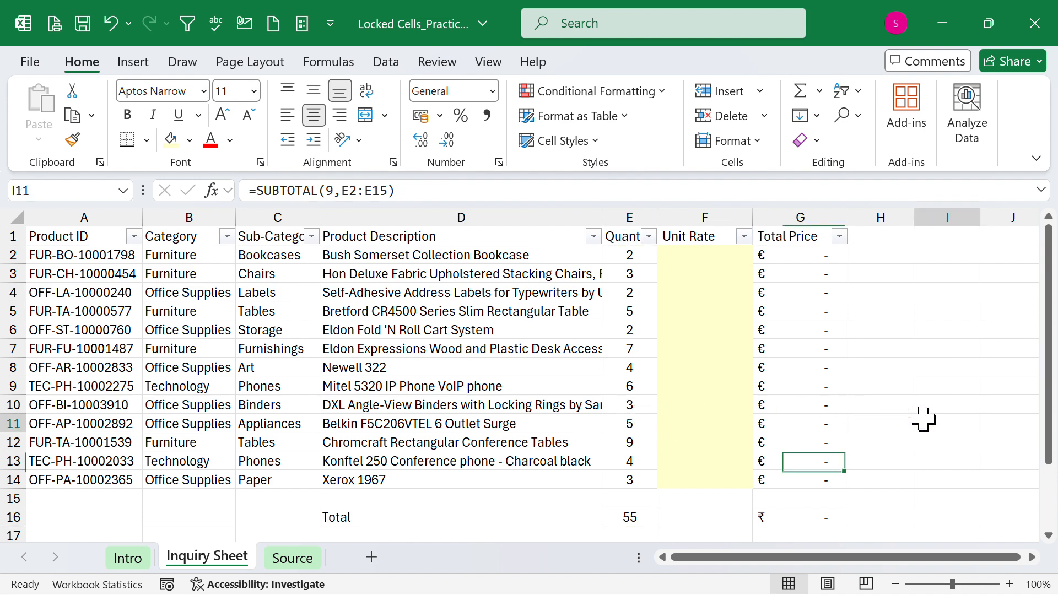
pyautogui.click(631, 517)
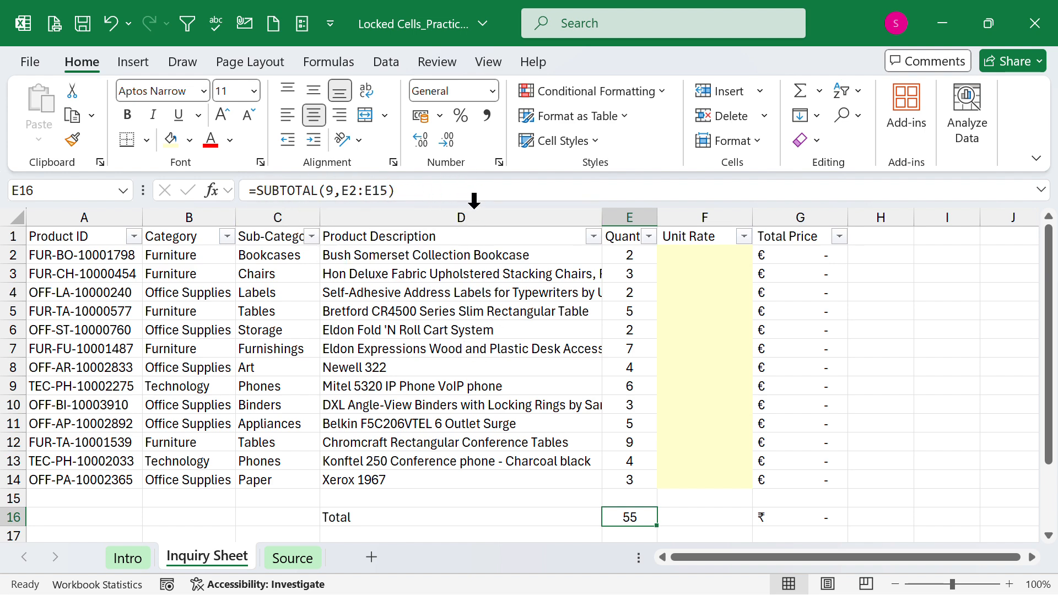
pyautogui.moveTo(805, 231); pyautogui.dragTo(47, 237)
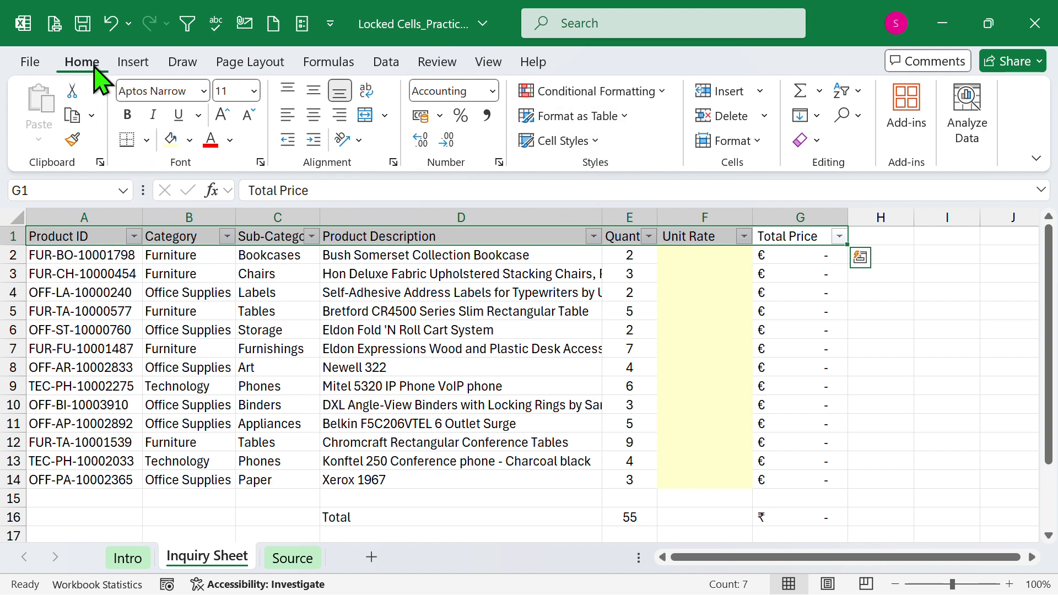
# Apply the Heading 3 cell style to the header row A1:G1.
pyautogui.click(597, 141)
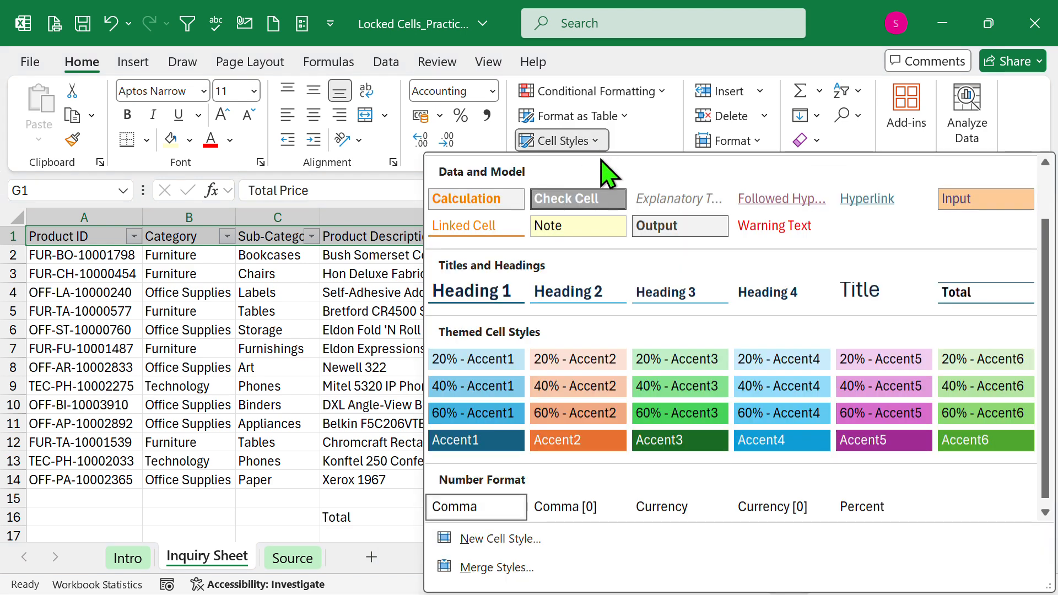
pyautogui.click(676, 295)
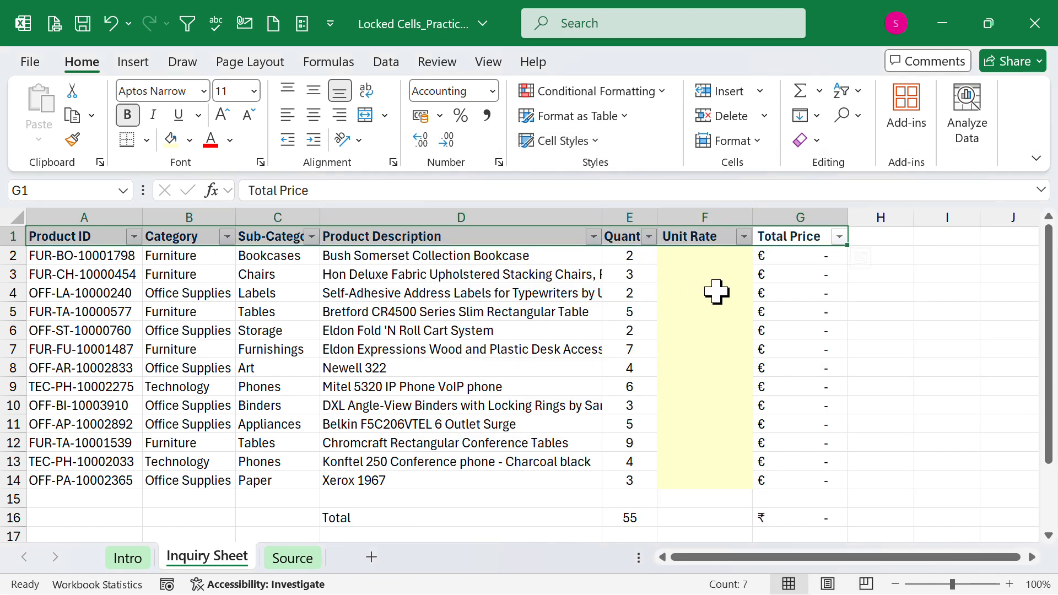
pyautogui.click(967, 374)
# Apply the Total cell style to row 16, columns A to G.
pyautogui.moveTo(812, 520); pyautogui.dragTo(36, 461)
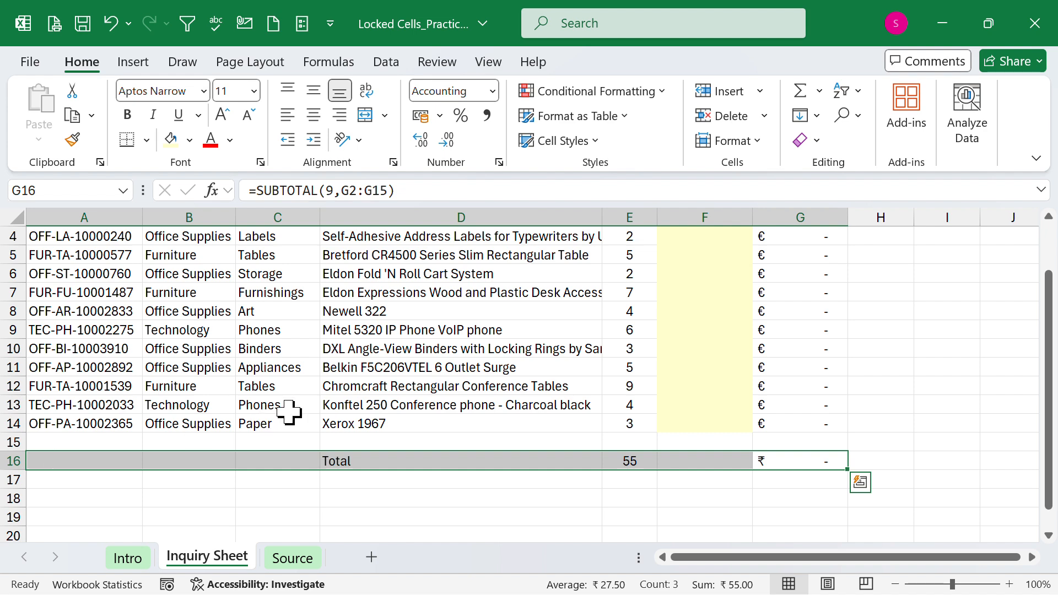
pyautogui.click(601, 138)
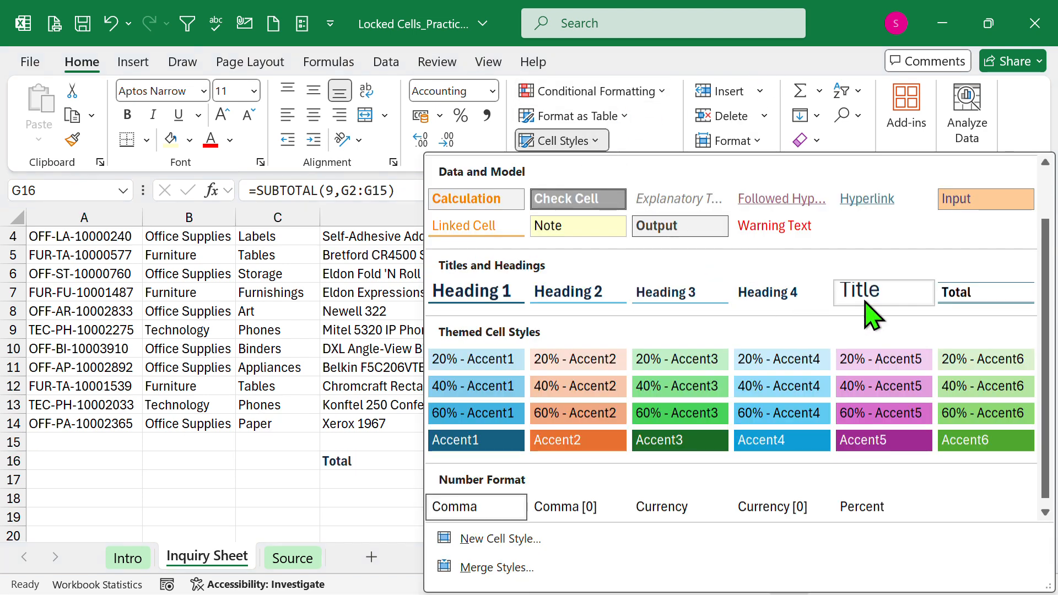
pyautogui.click(989, 300)
pyautogui.click(965, 388)
pyautogui.scroll(1, 965, 387)
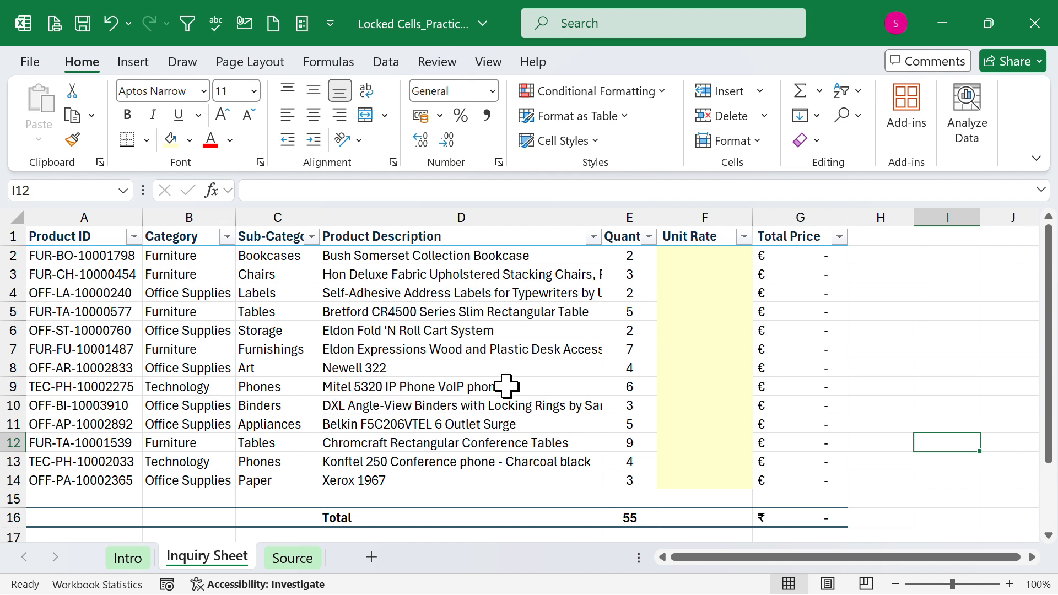
pyautogui.click(472, 367)
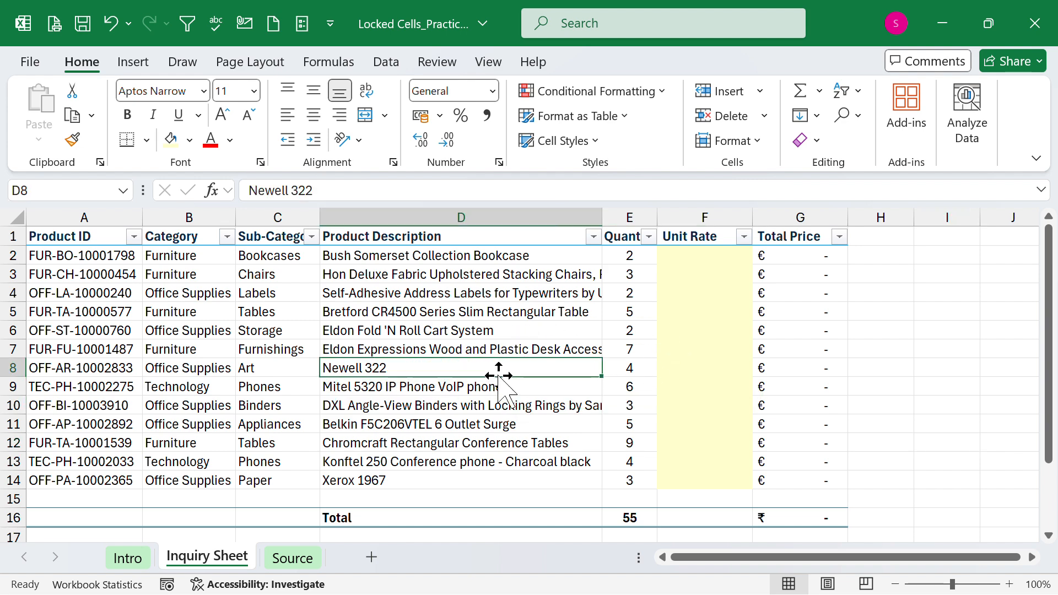
pyautogui.doubleClick(422, 369)
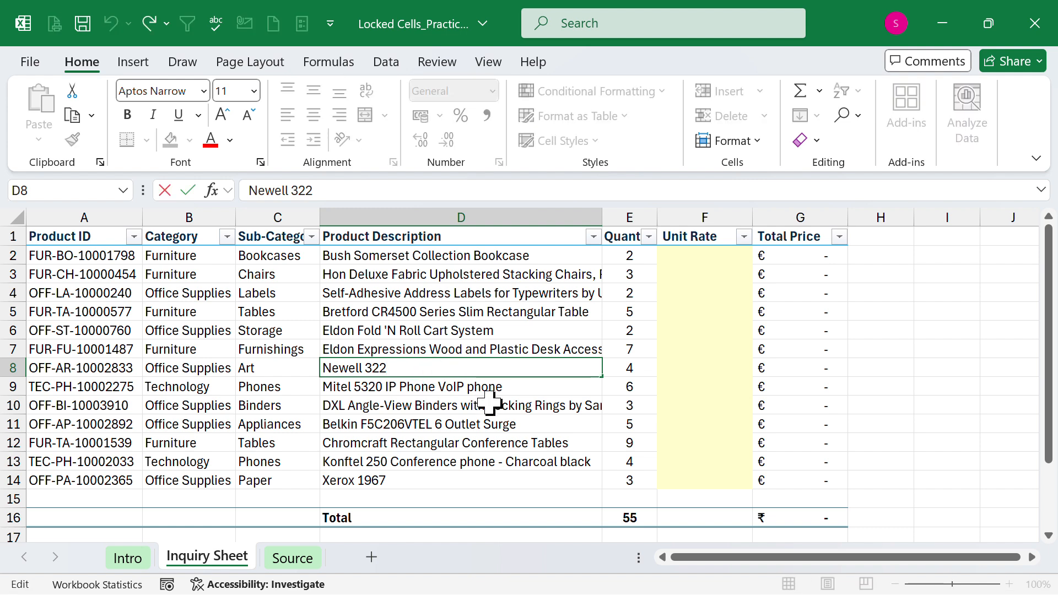
pyautogui.press('Return')
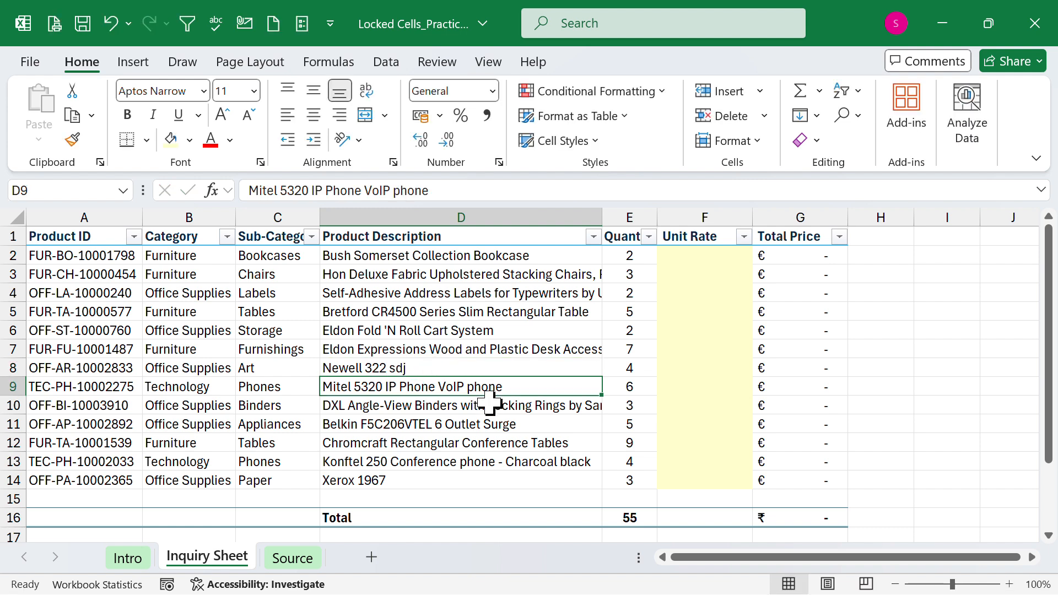
pyautogui.hotkey('ctrl', 'z')
pyautogui.press('Right')
pyautogui.press('Right')
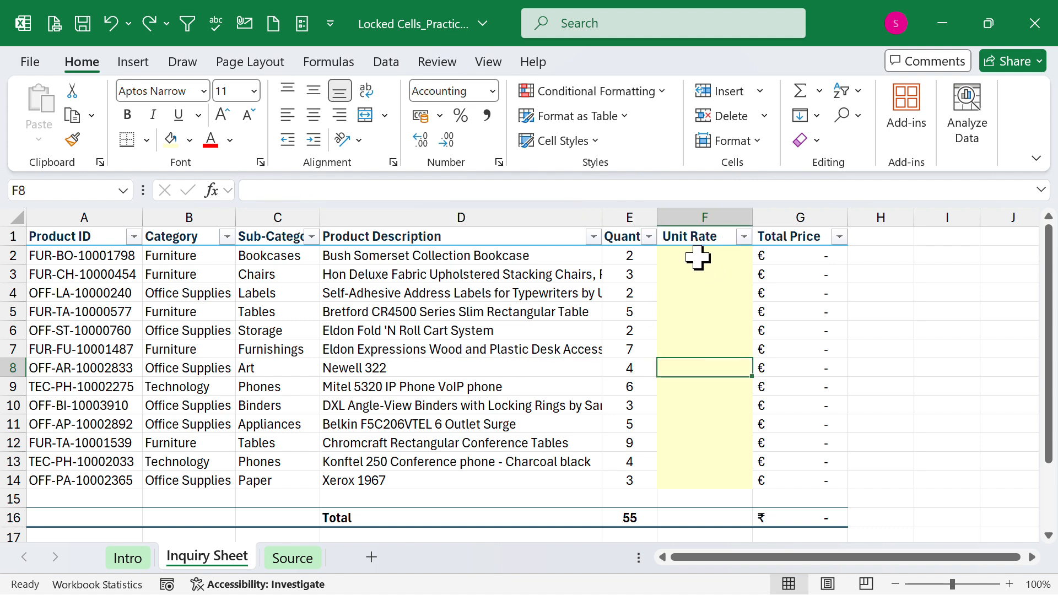
pyautogui.moveTo(698, 257); pyautogui.dragTo(670, 483)
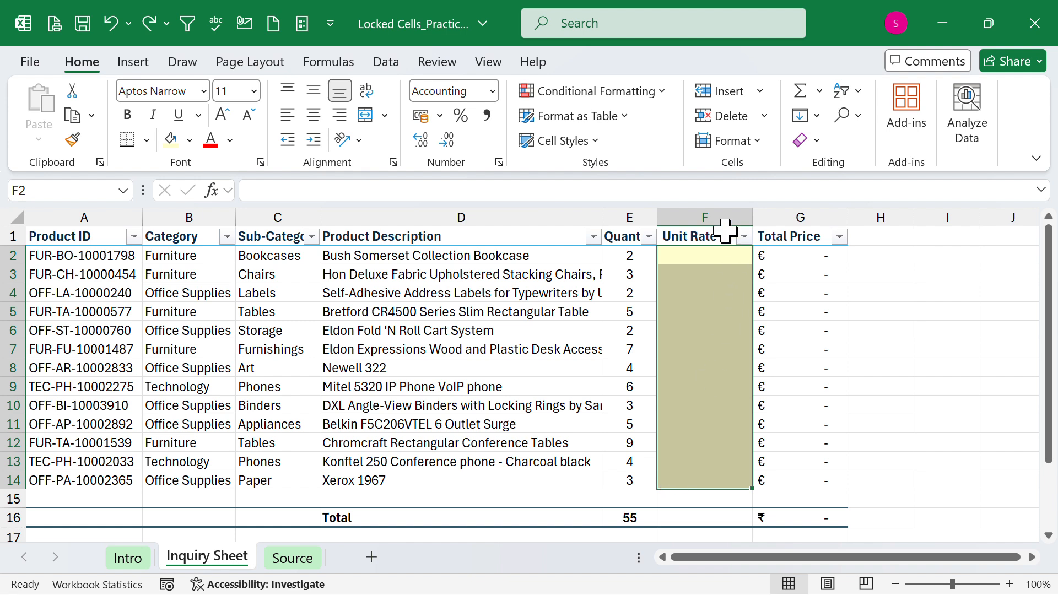
pyautogui.click(701, 442)
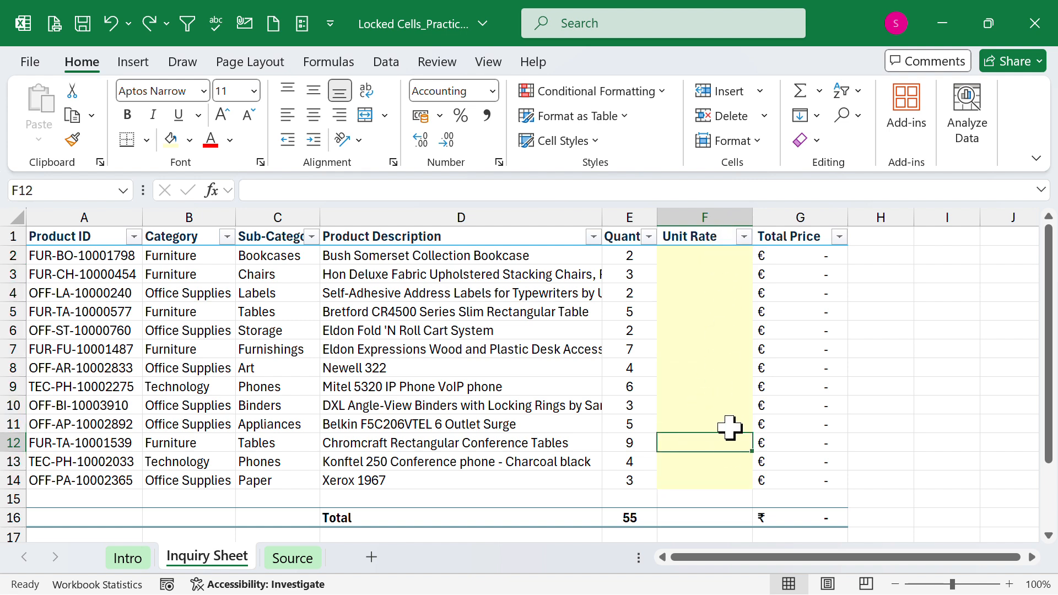
pyautogui.click(955, 334)
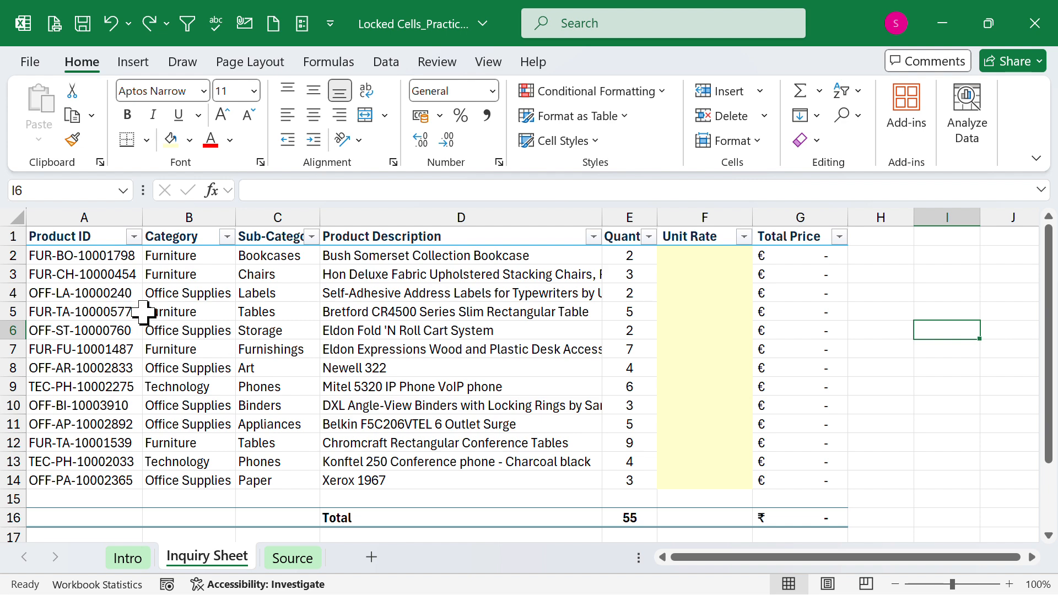
pyautogui.click(17, 215)
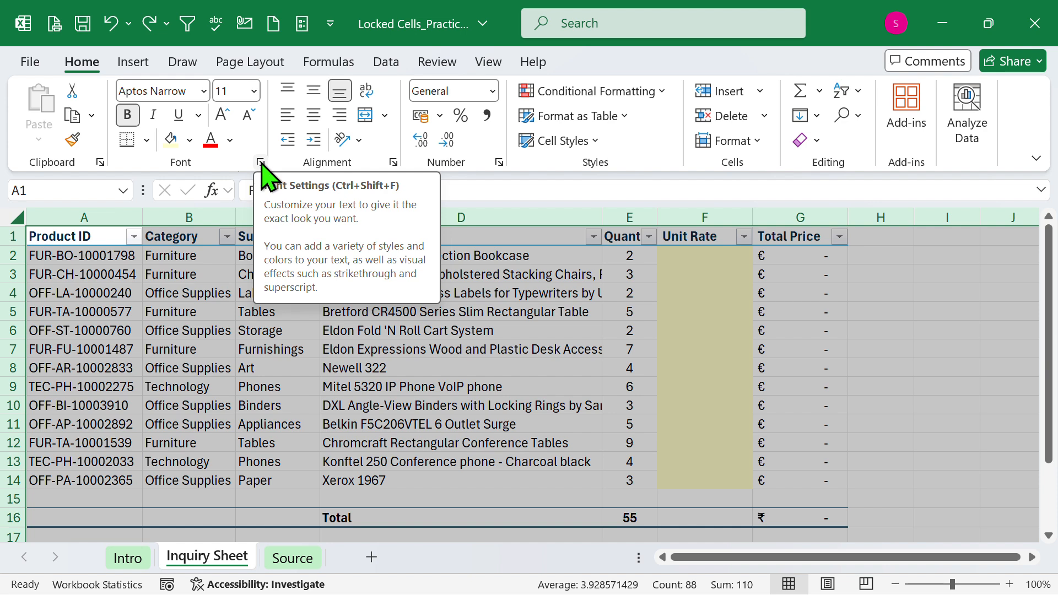
pyautogui.click(313, 368)
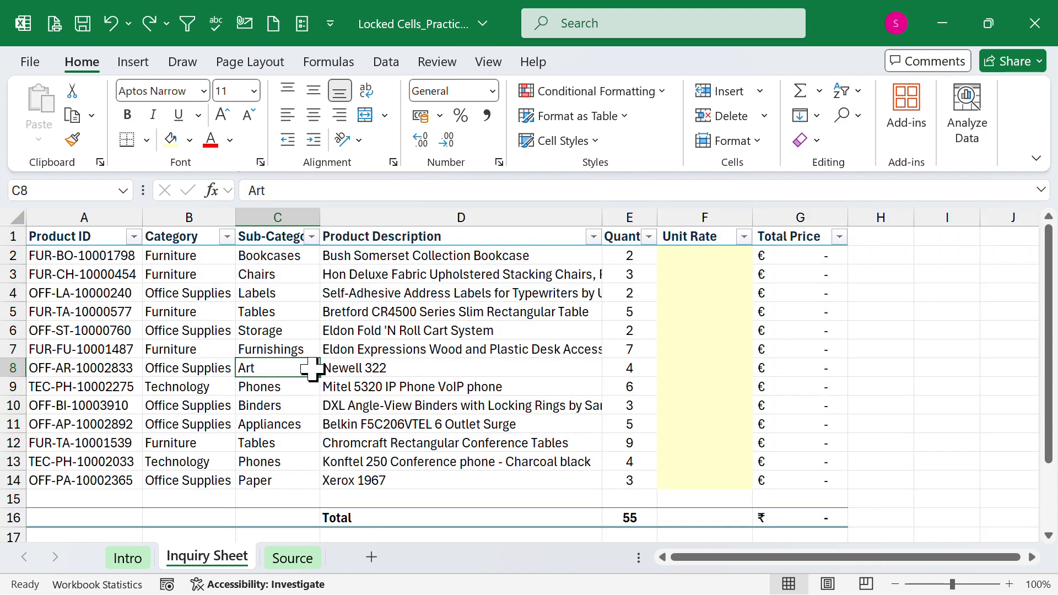
pyautogui.hotkey('ctrl', '1')
pyautogui.press('Escape')
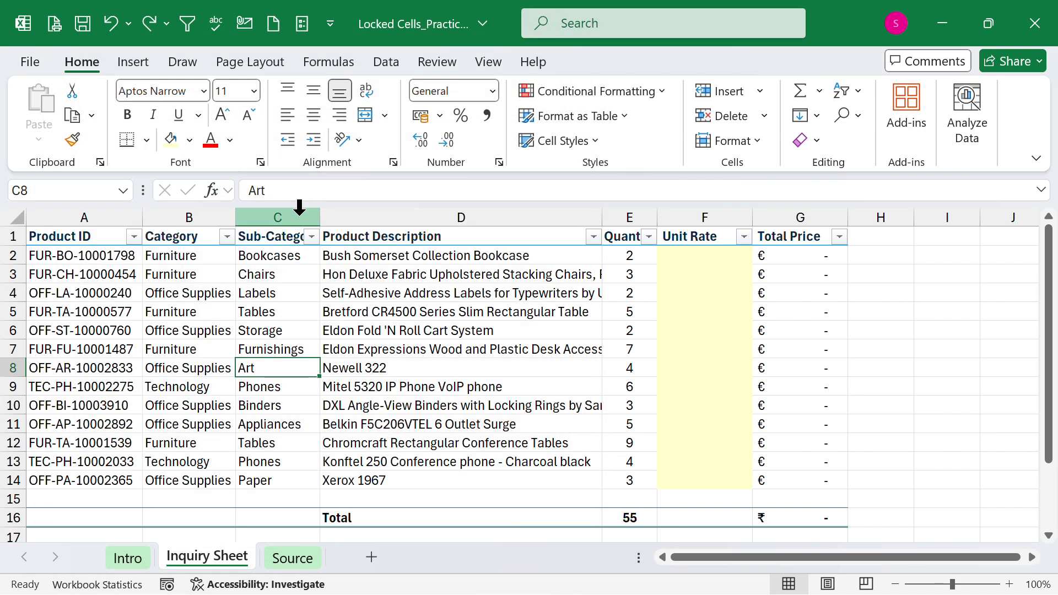
pyautogui.click(260, 163)
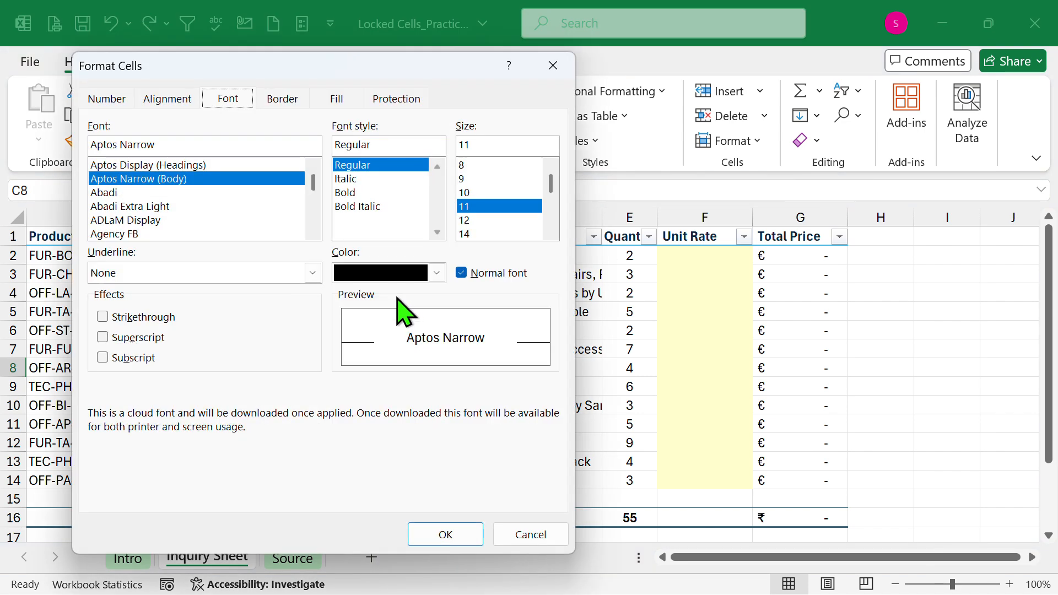
pyautogui.moveTo(386, 72); pyautogui.dragTo(566, 87)
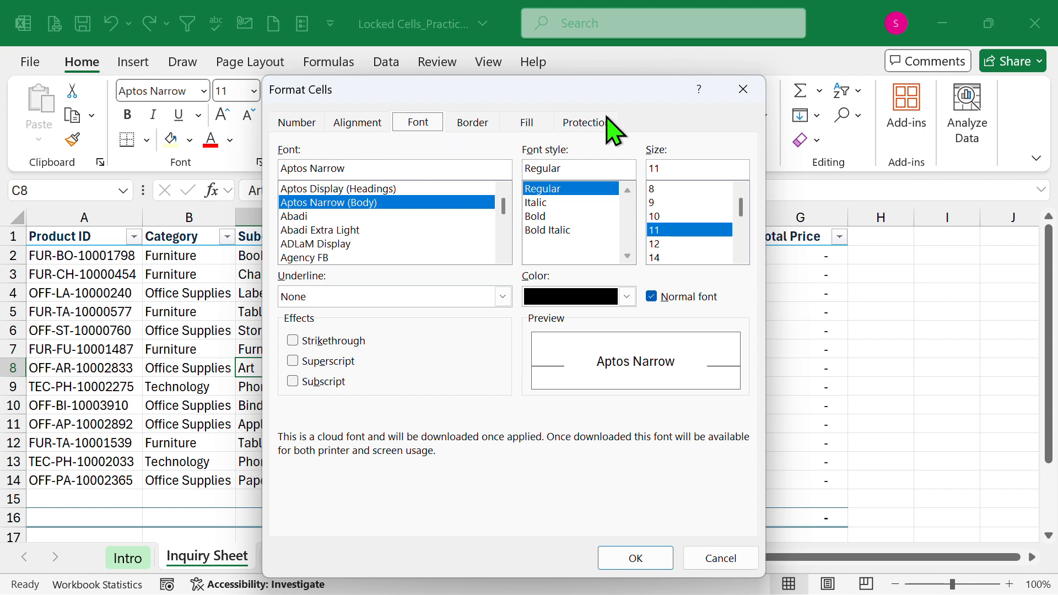
pyautogui.click(588, 123)
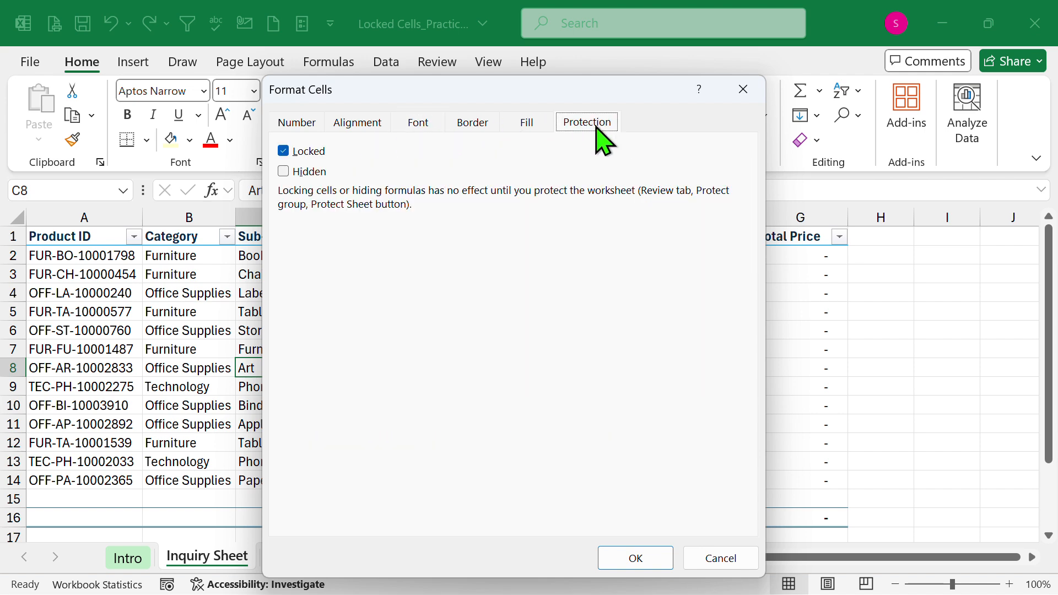
pyautogui.click(282, 151)
pyautogui.click(284, 152)
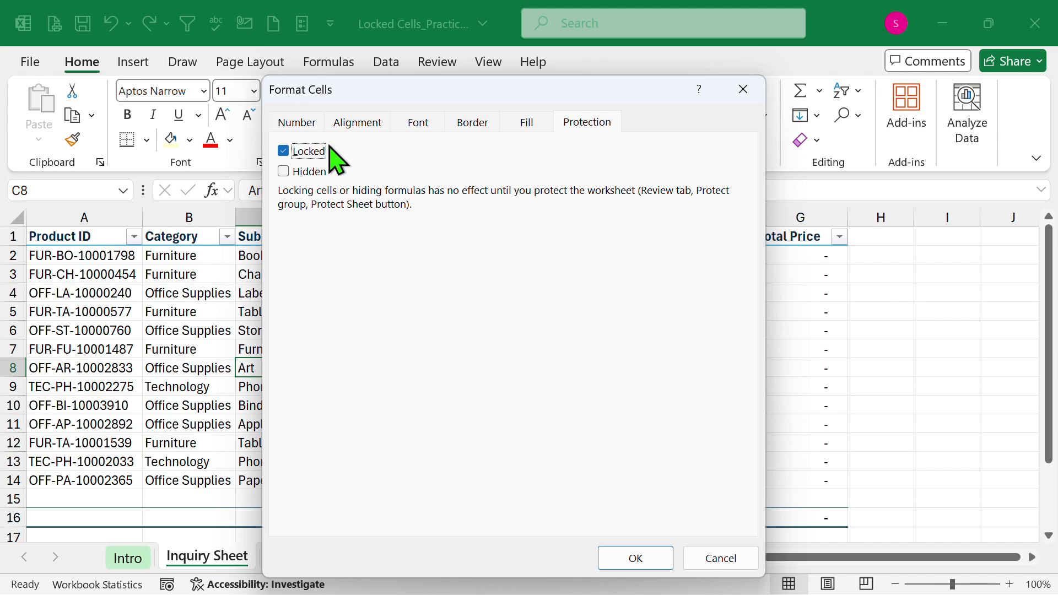
pyautogui.click(634, 564)
pyautogui.click(985, 406)
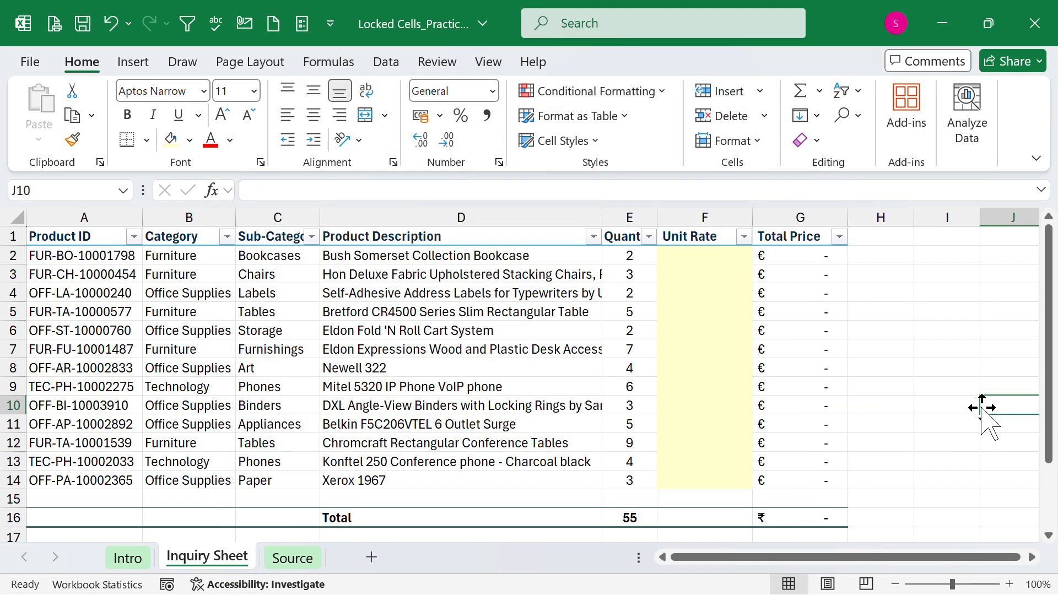
pyautogui.click(708, 254)
# Turn off the Locked protection setting for the Unit Rate cells F2:F14.
pyautogui.moveTo(708, 272); pyautogui.dragTo(694, 470)
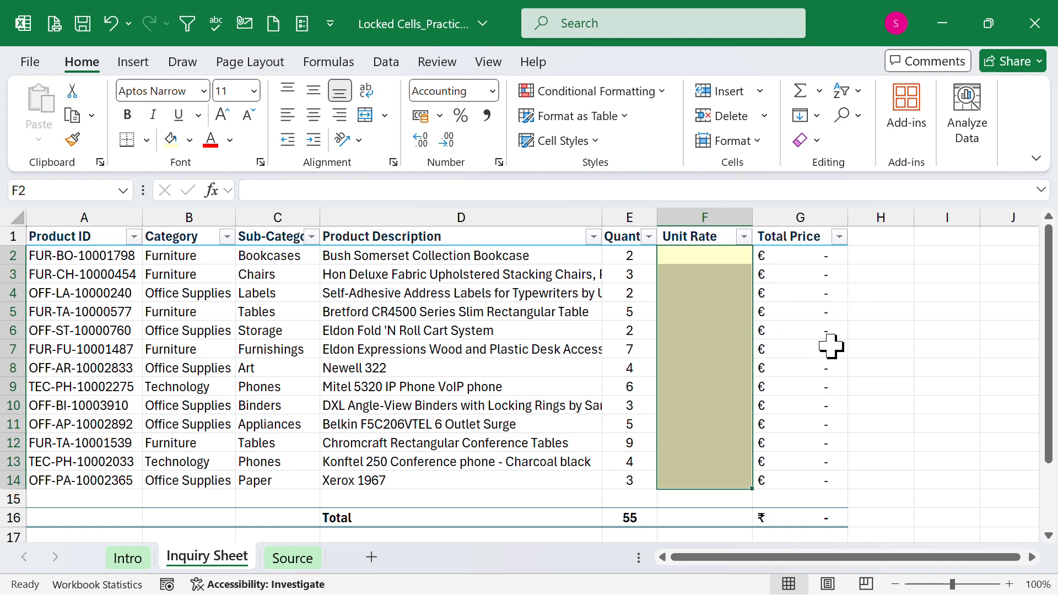
pyautogui.moveTo(878, 256); pyautogui.dragTo(863, 477)
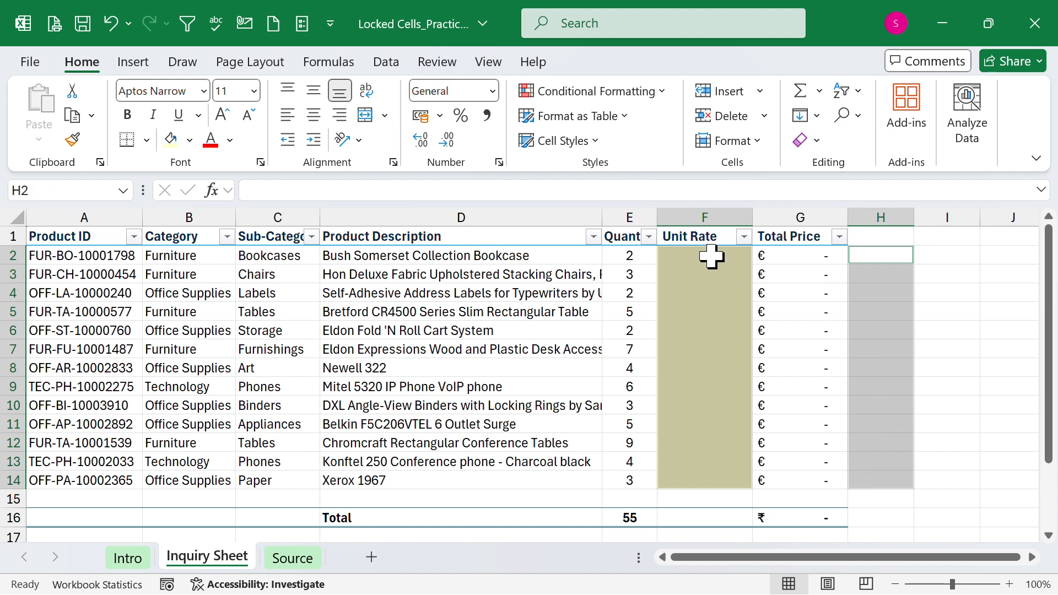
pyautogui.moveTo(711, 257); pyautogui.dragTo(693, 484)
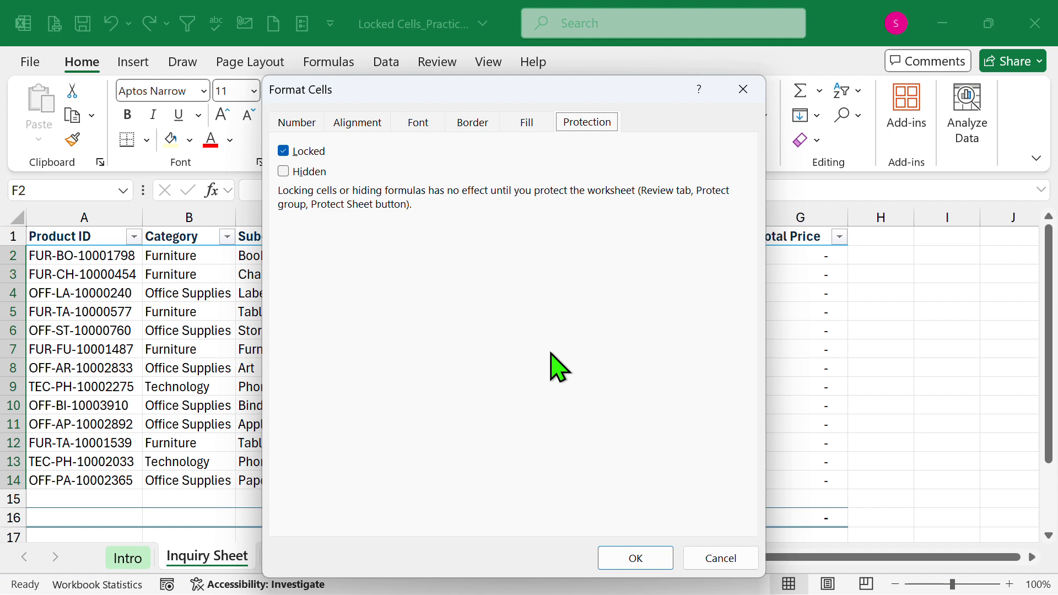
pyautogui.click(284, 152)
pyautogui.click(632, 559)
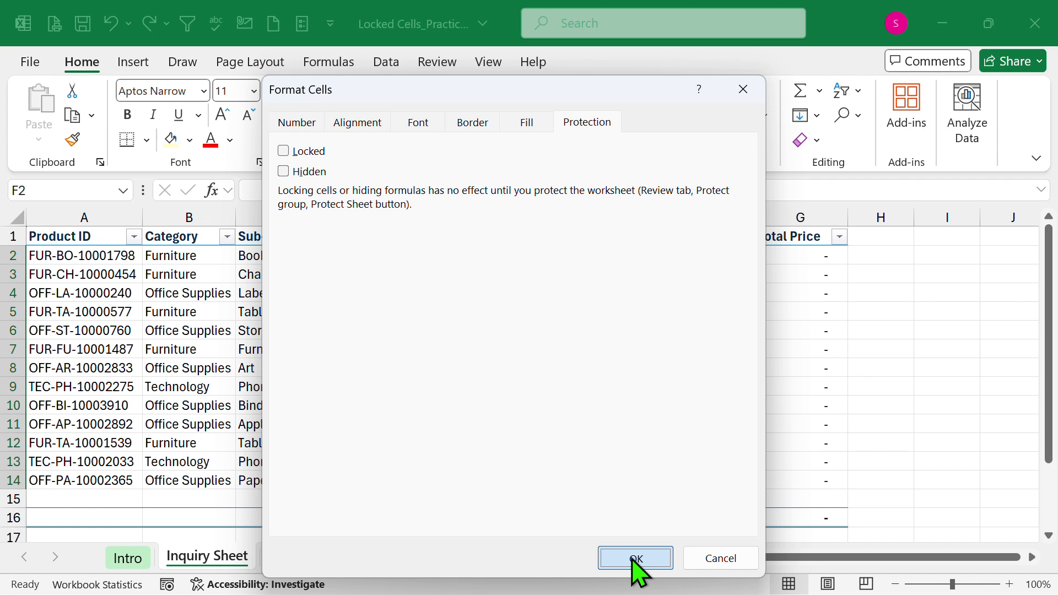
pyautogui.click(925, 422)
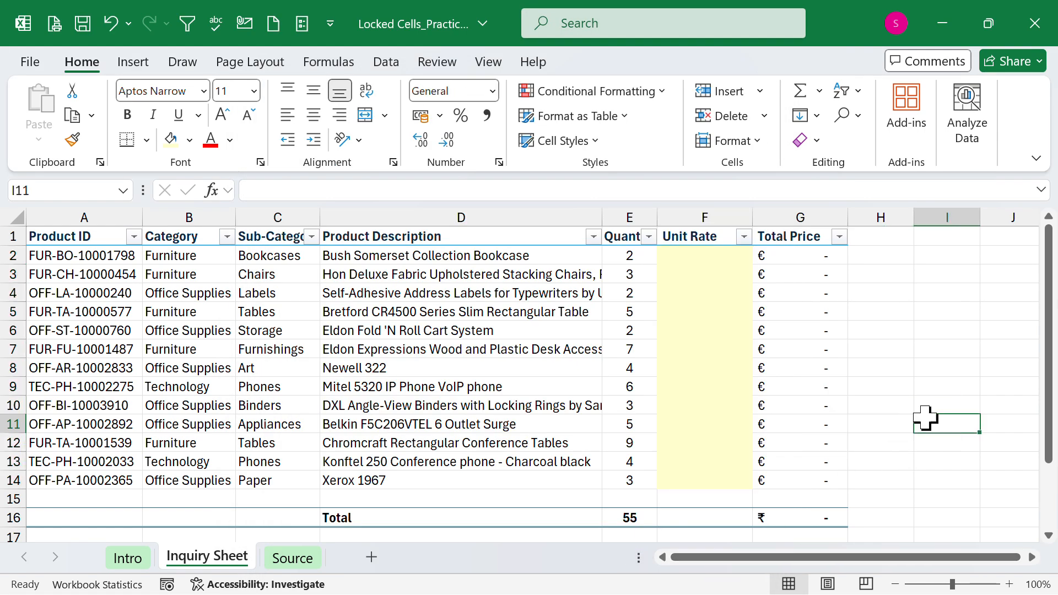
pyautogui.click(535, 406)
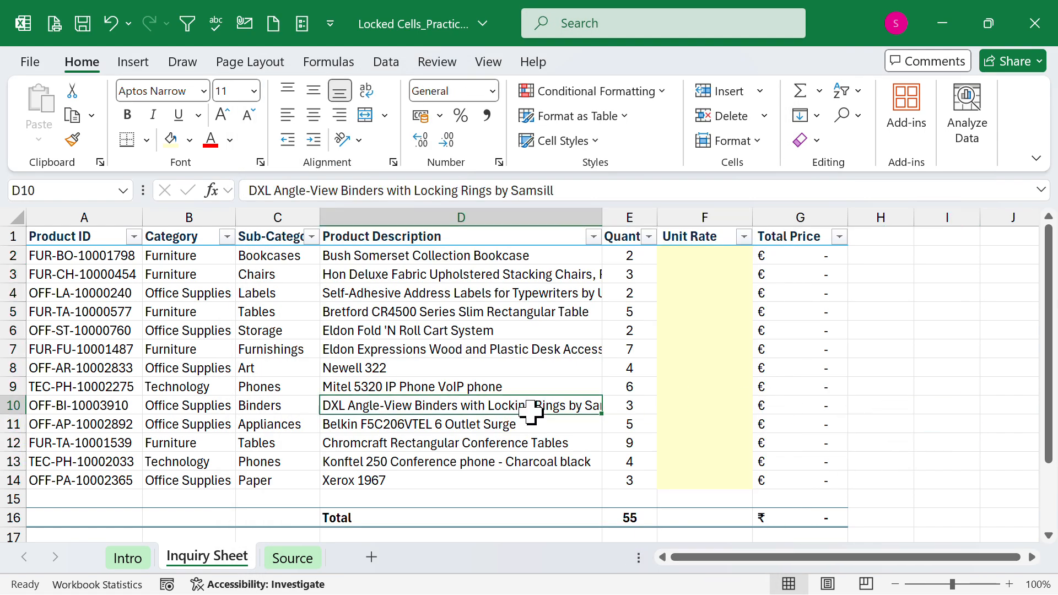
# Protect the Inquiry Sheet with a confirmed password, allowing only cell selection.
pyautogui.click(506, 367)
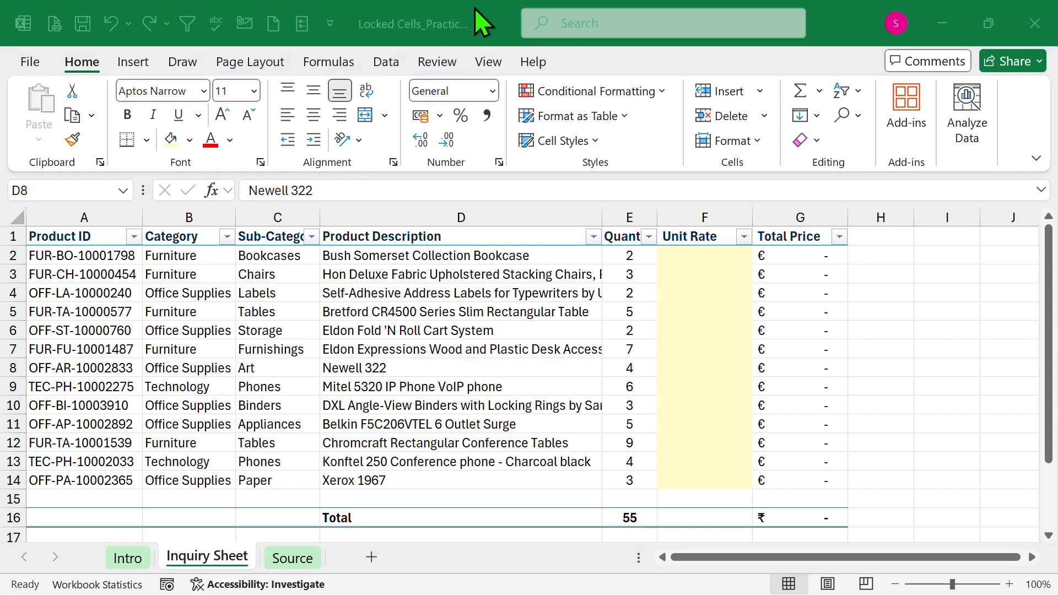
pyautogui.click(435, 60)
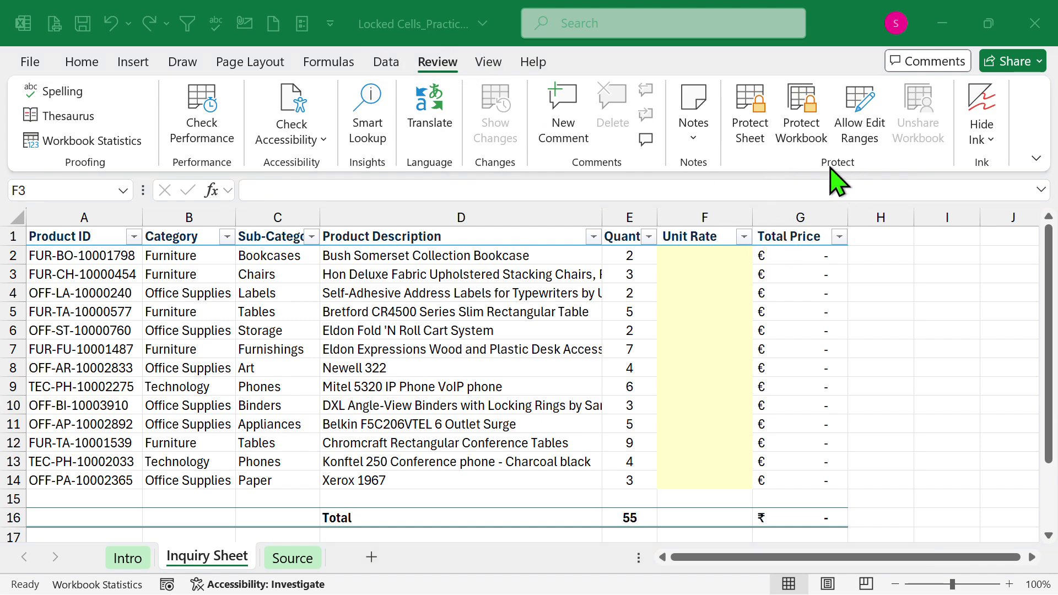
pyautogui.click(755, 112)
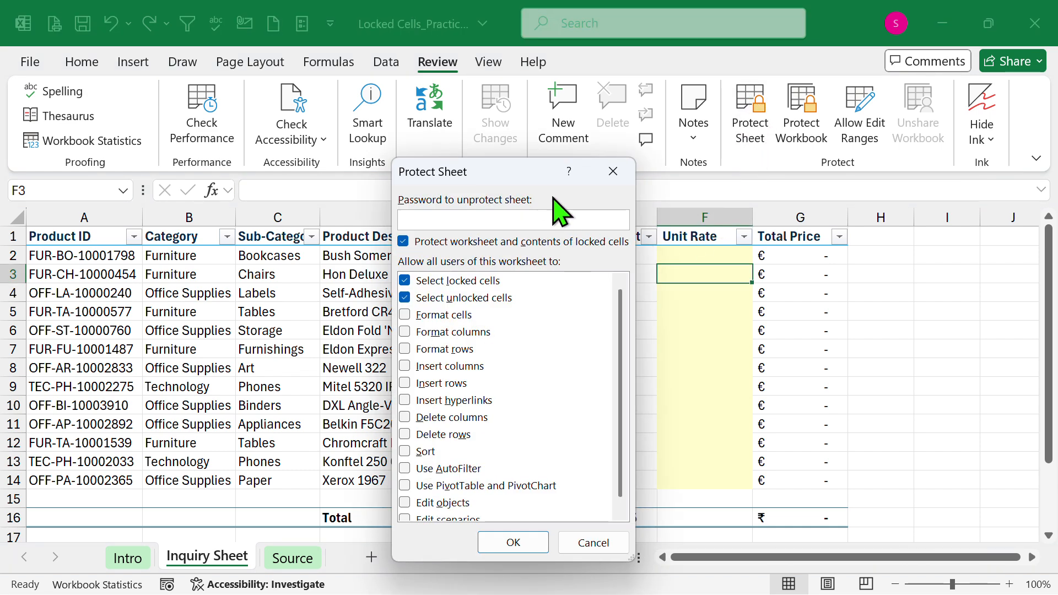
pyautogui.moveTo(522, 172); pyautogui.dragTo(644, 118)
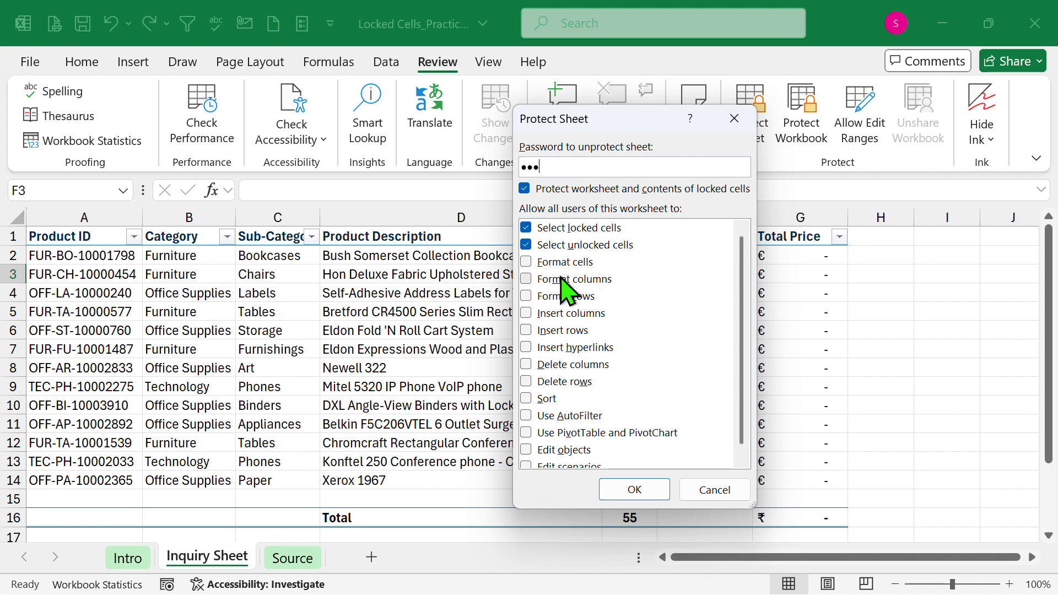
pyautogui.scroll(-1, 562, 287)
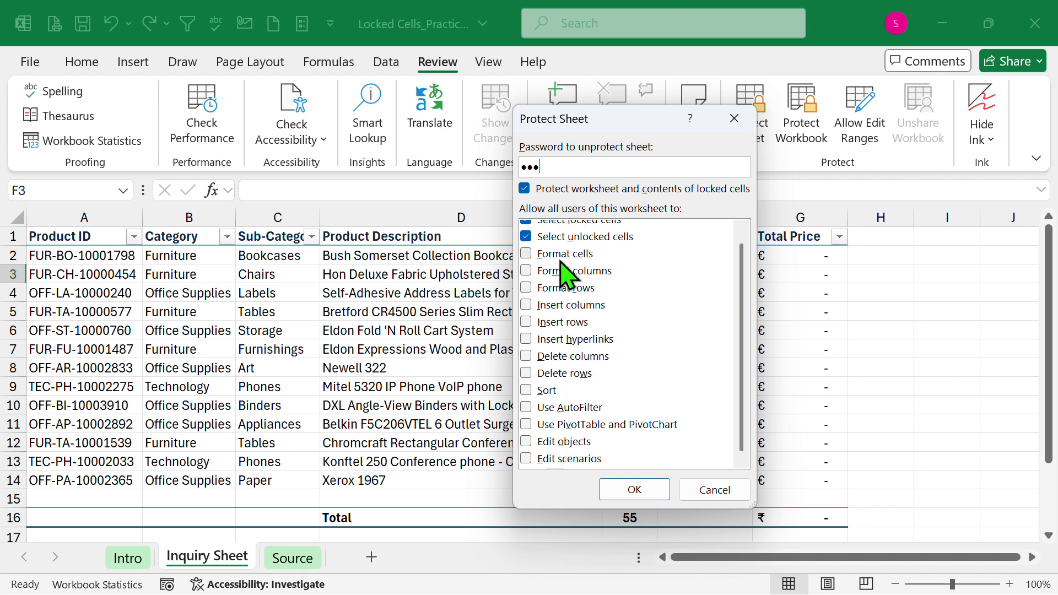
pyautogui.scroll(1, 565, 292)
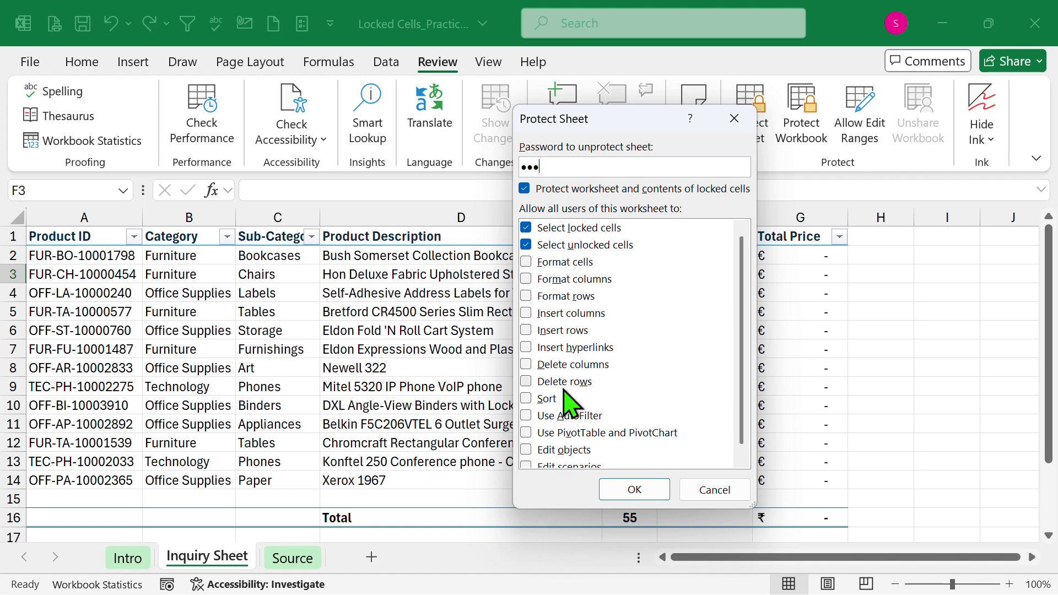
pyautogui.click(634, 491)
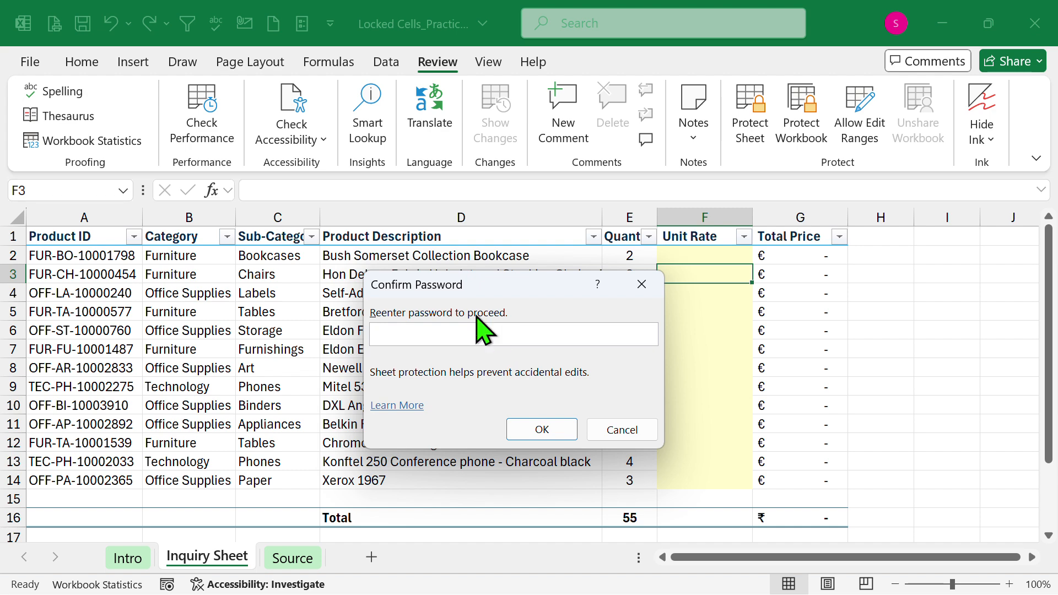
pyautogui.write('1')
pyautogui.click(542, 429)
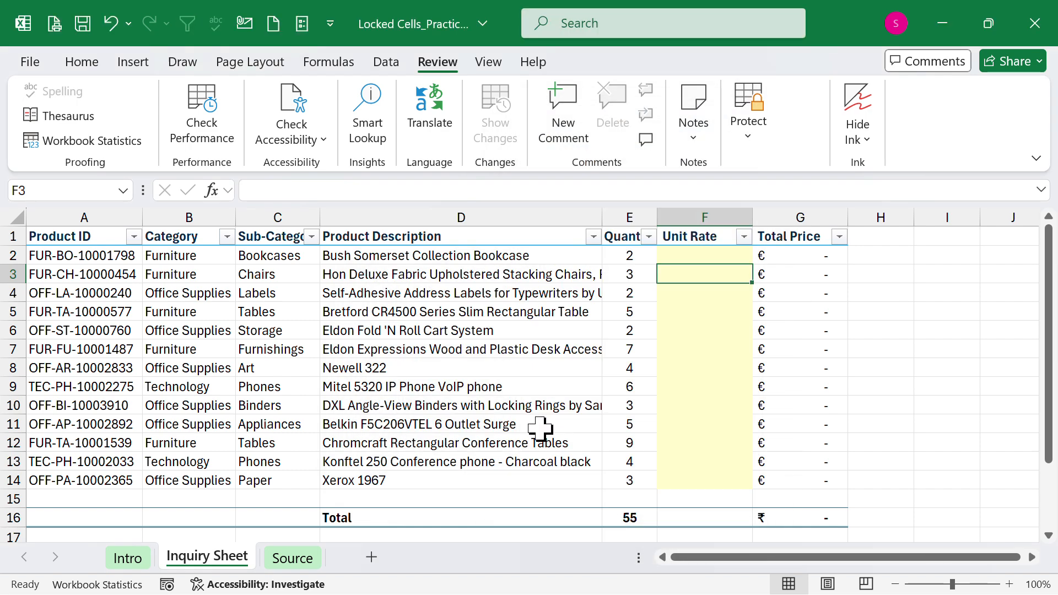
pyautogui.click(903, 364)
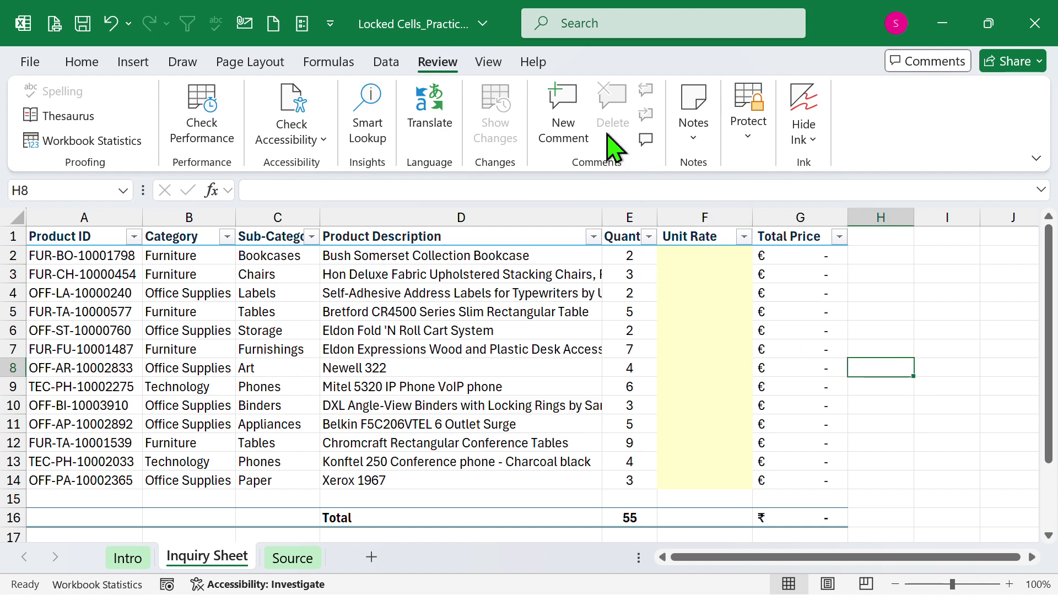
pyautogui.scroll(2, 292, 140)
pyautogui.scroll(4, 292, 140)
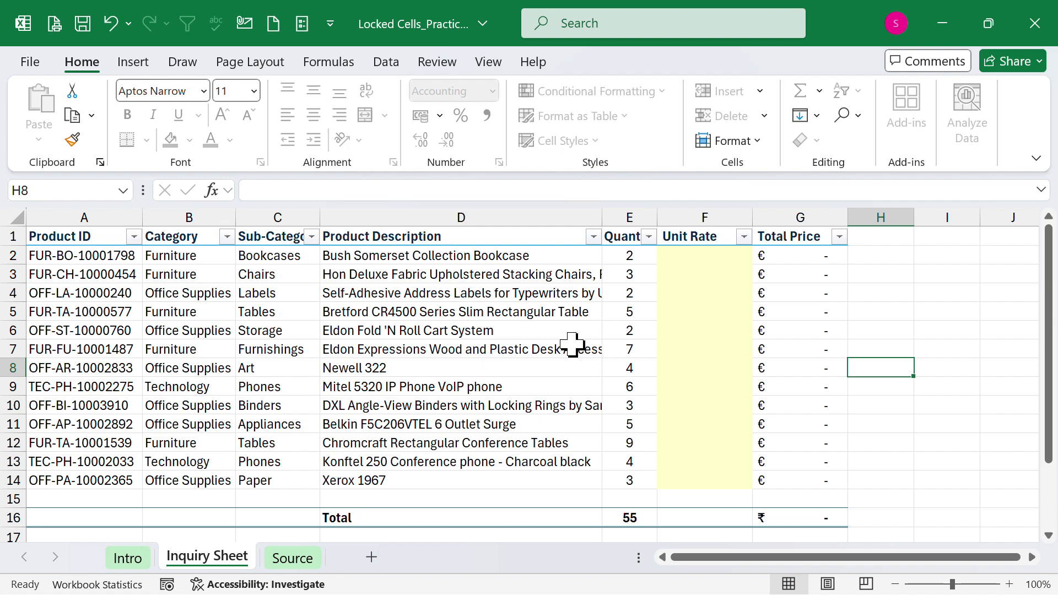
pyautogui.click(532, 332)
pyautogui.doubleClick(531, 332)
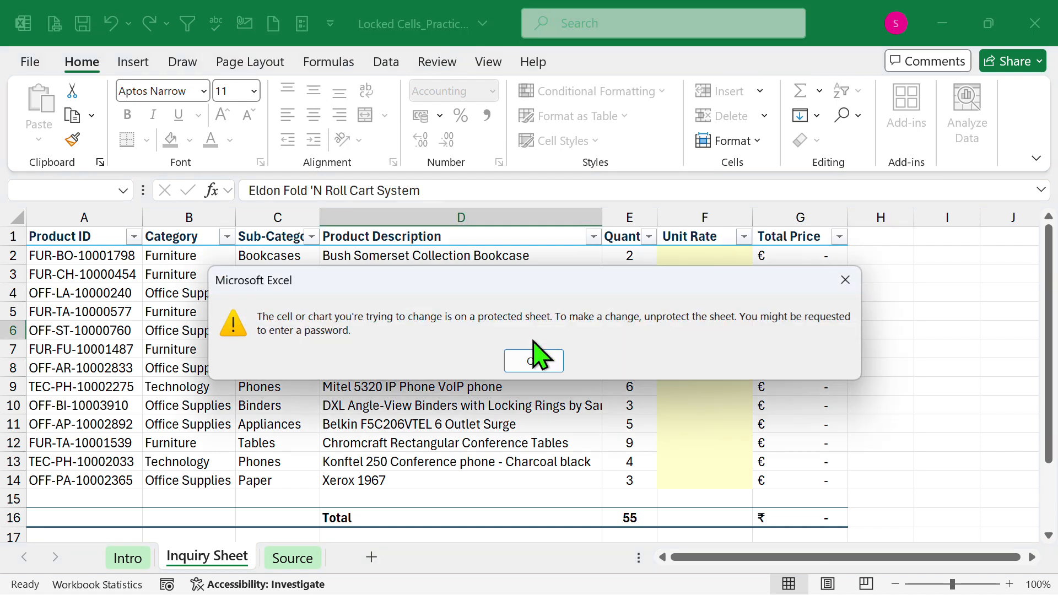
pyautogui.click(535, 359)
pyautogui.click(449, 367)
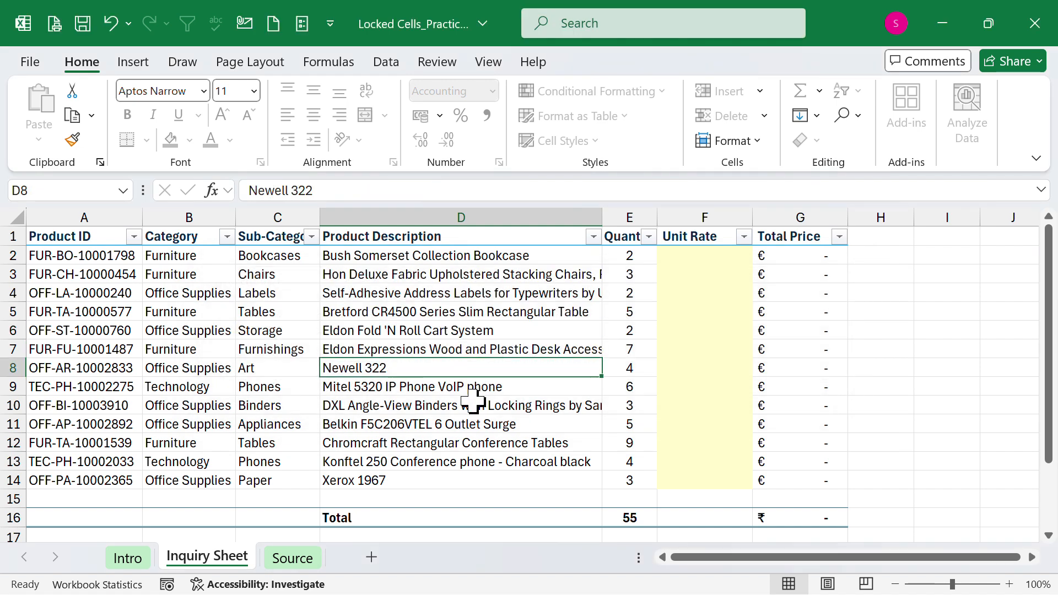
pyautogui.press('Delete')
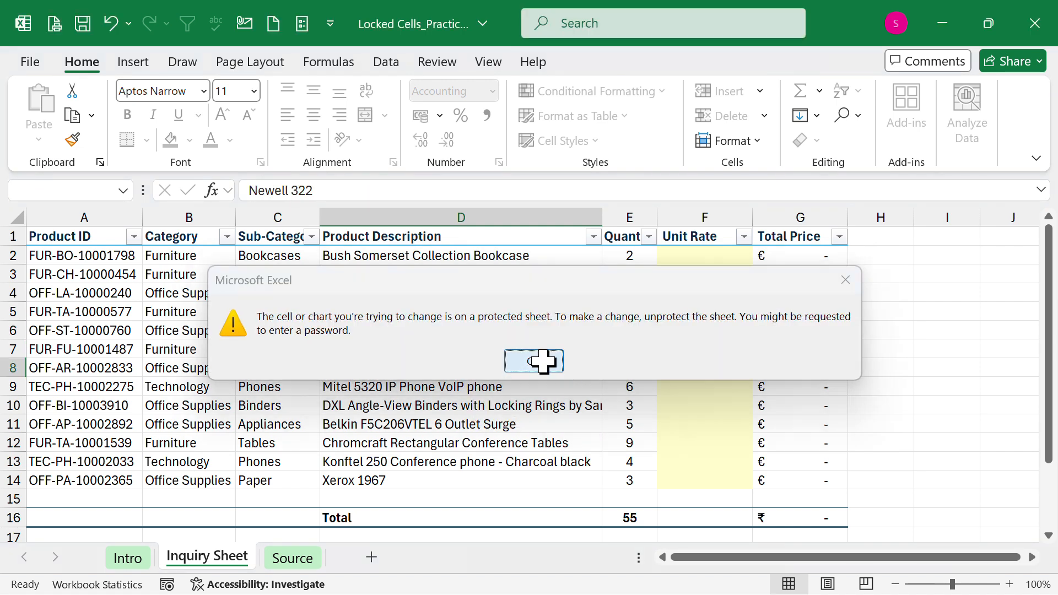
pyautogui.click(533, 360)
pyautogui.click(504, 443)
pyautogui.click(711, 256)
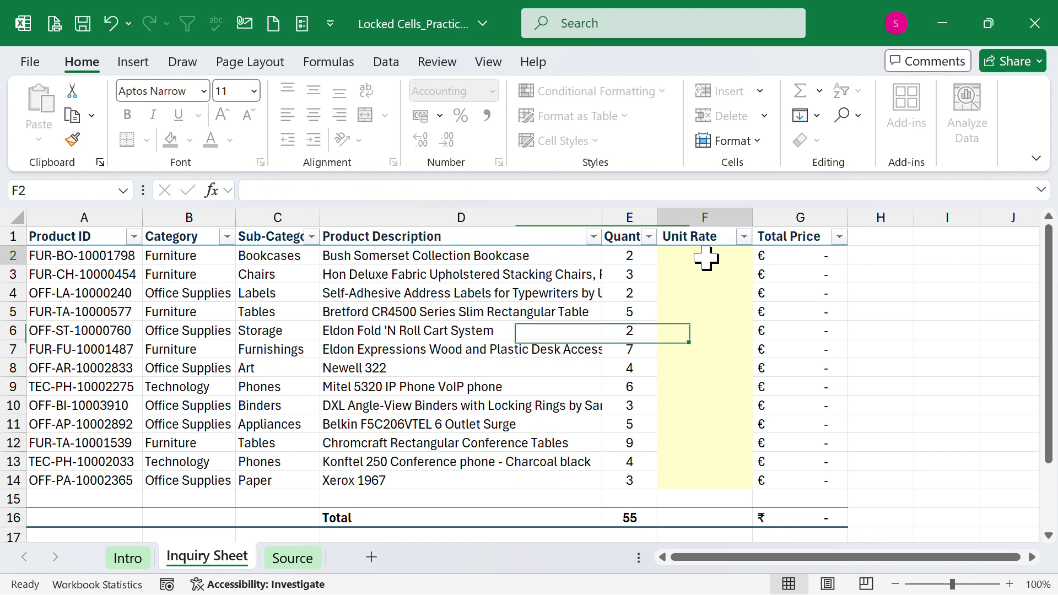
pyautogui.write('1,2')
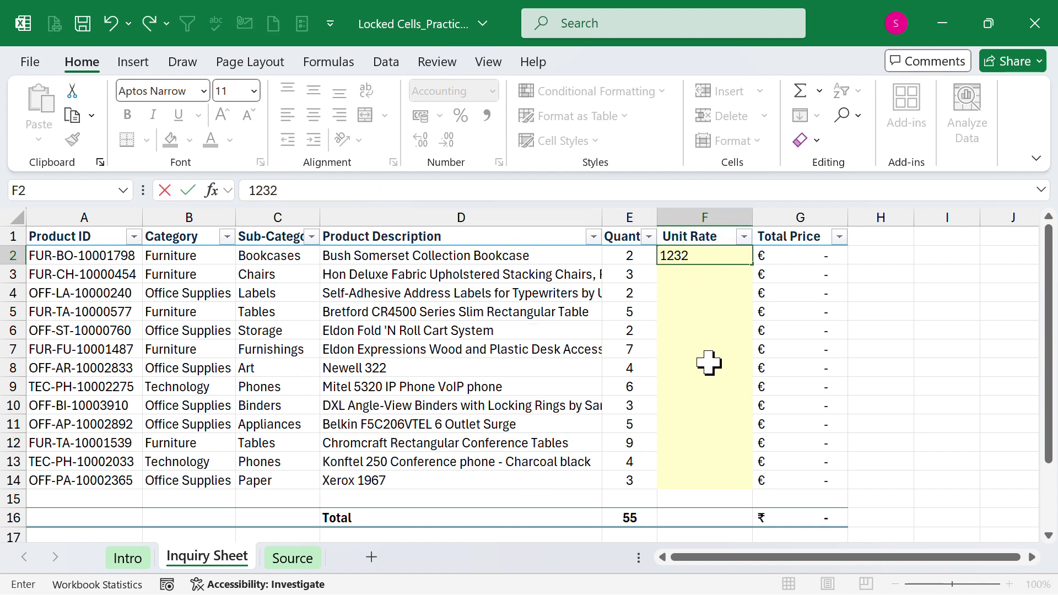
pyautogui.write('32')
pyautogui.press('Return')
pyautogui.write('121')
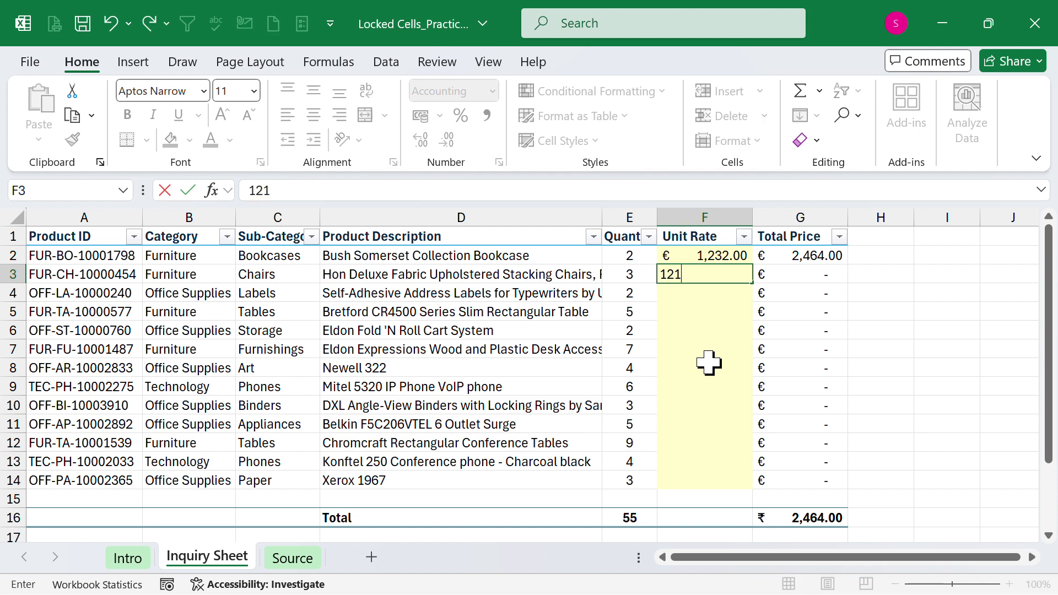
pyautogui.press('Return')
pyautogui.moveTo(708, 259); pyautogui.dragTo(708, 273)
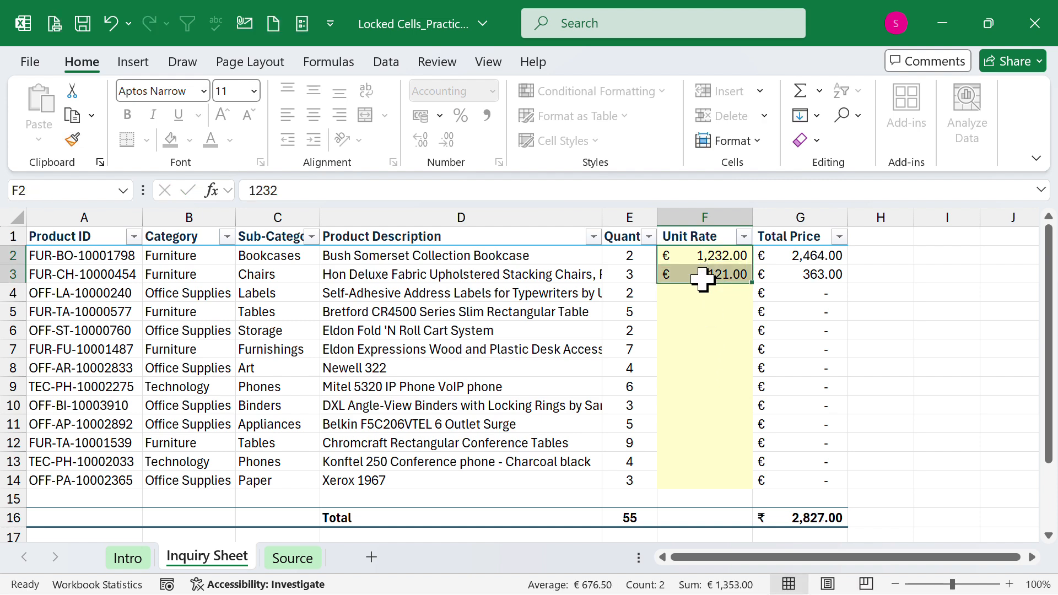
pyautogui.press('Delete')
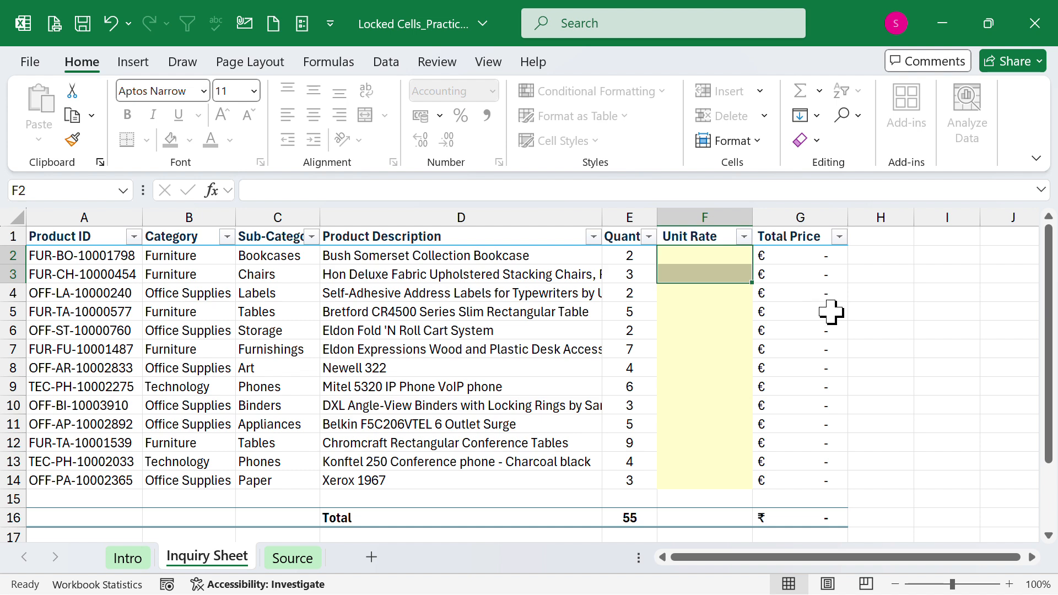
pyautogui.click(876, 423)
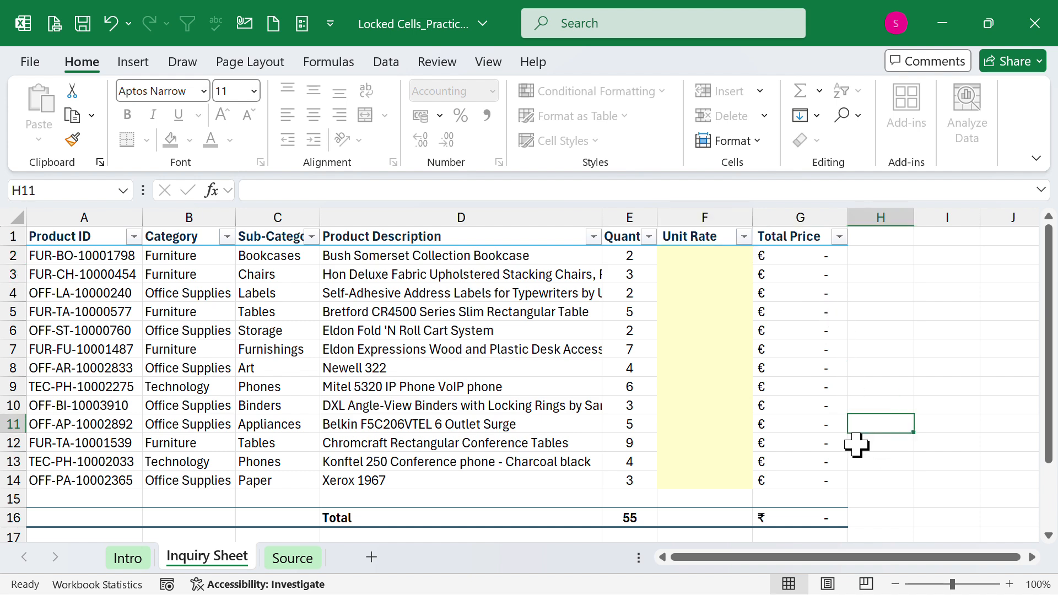
# Save the workbook, check the Source sheet, and return to the Inquiry Sheet.
pyautogui.click(82, 23)
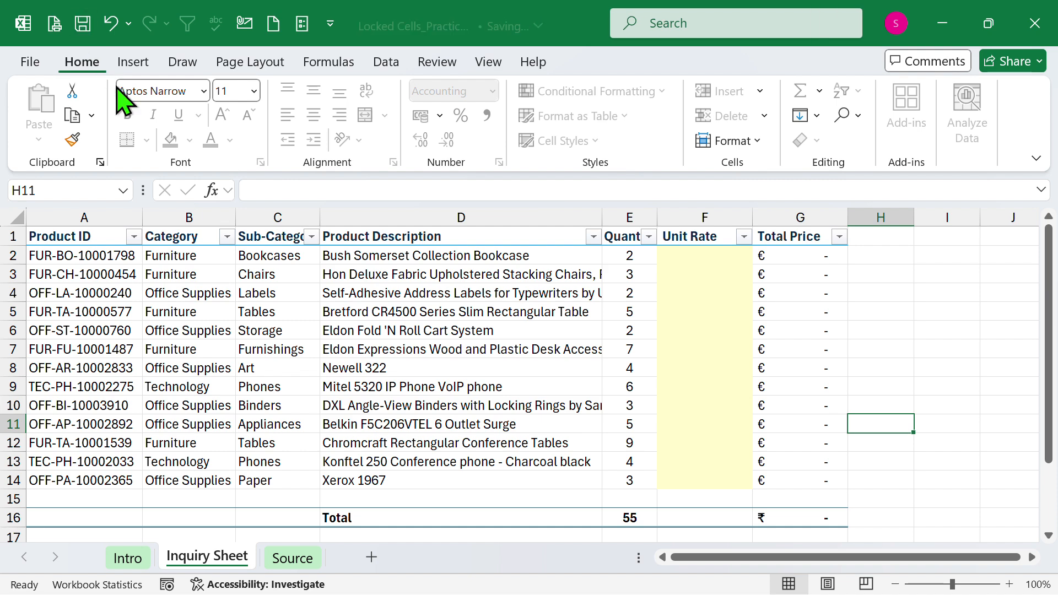
pyautogui.click(502, 386)
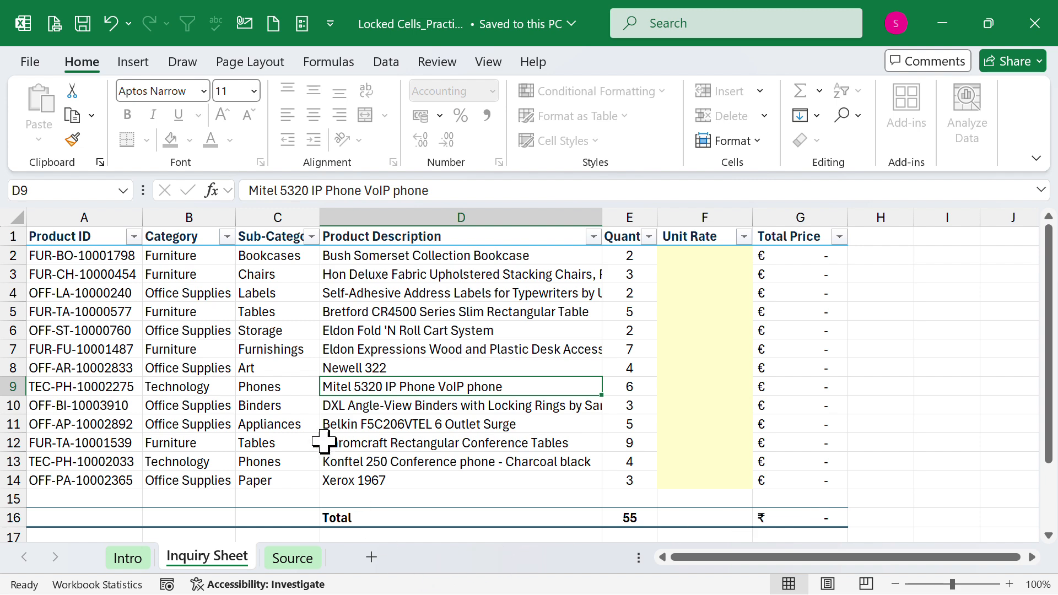
pyautogui.click(277, 449)
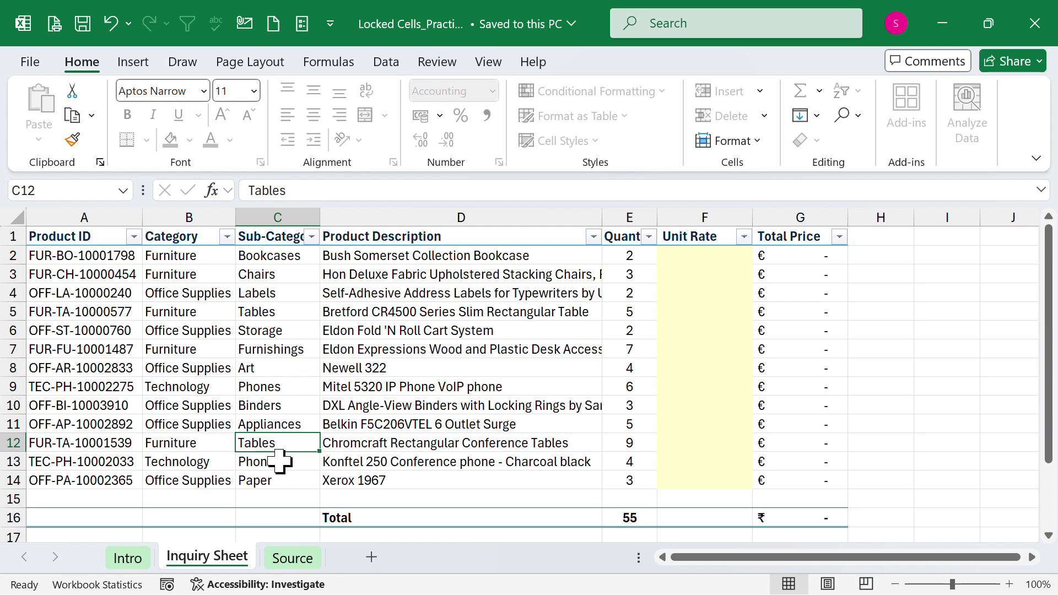
pyautogui.click(281, 464)
pyautogui.click(283, 476)
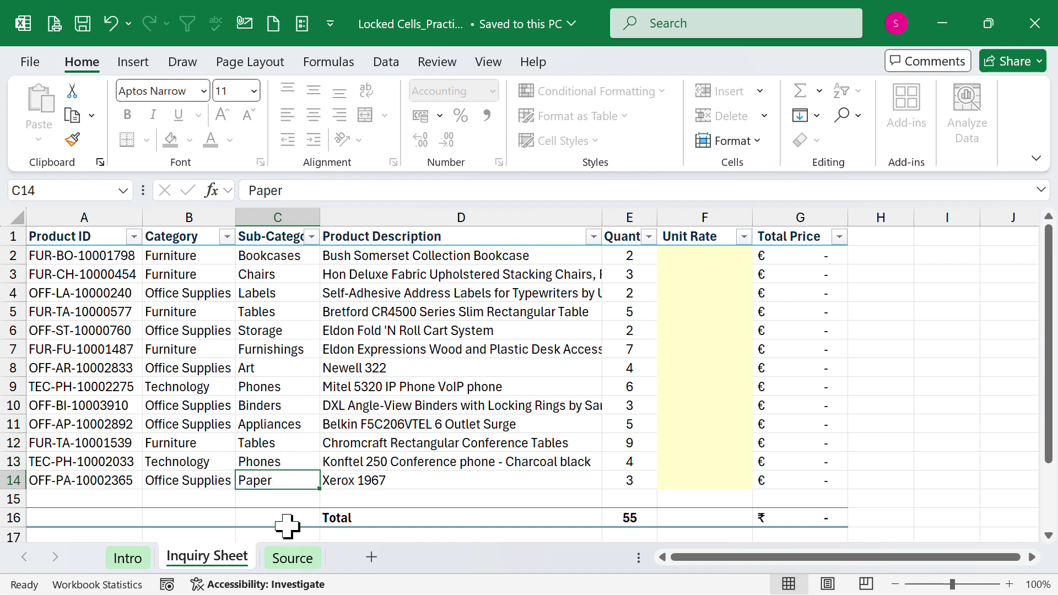
pyautogui.click(293, 558)
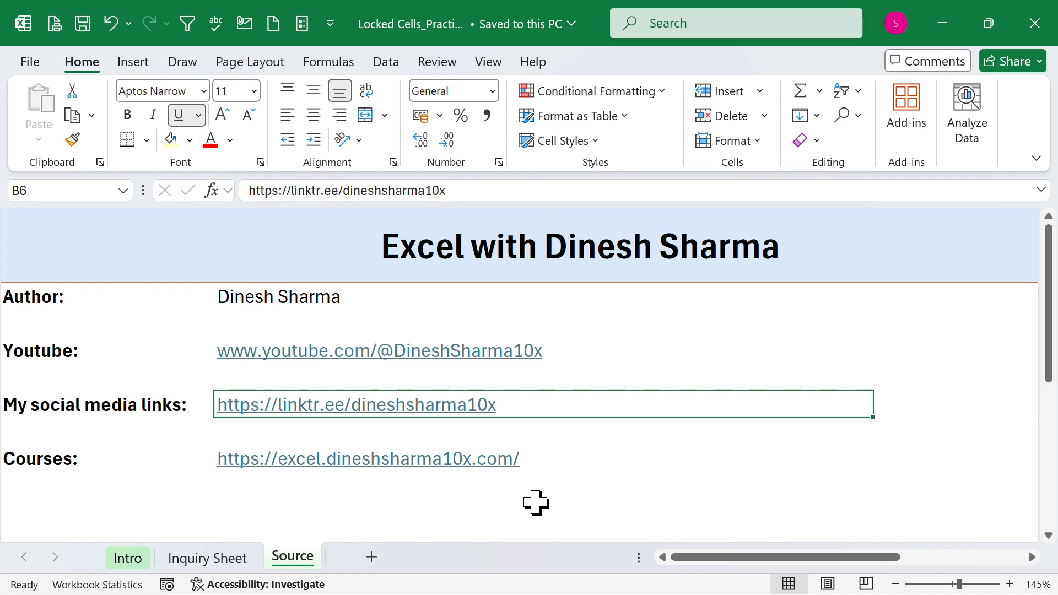
pyautogui.click(212, 565)
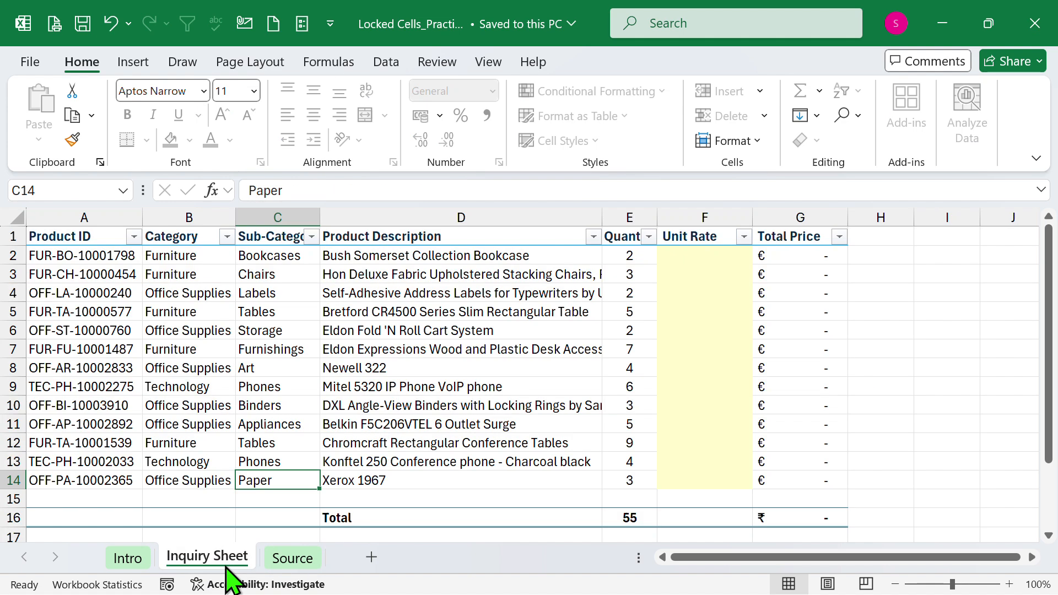